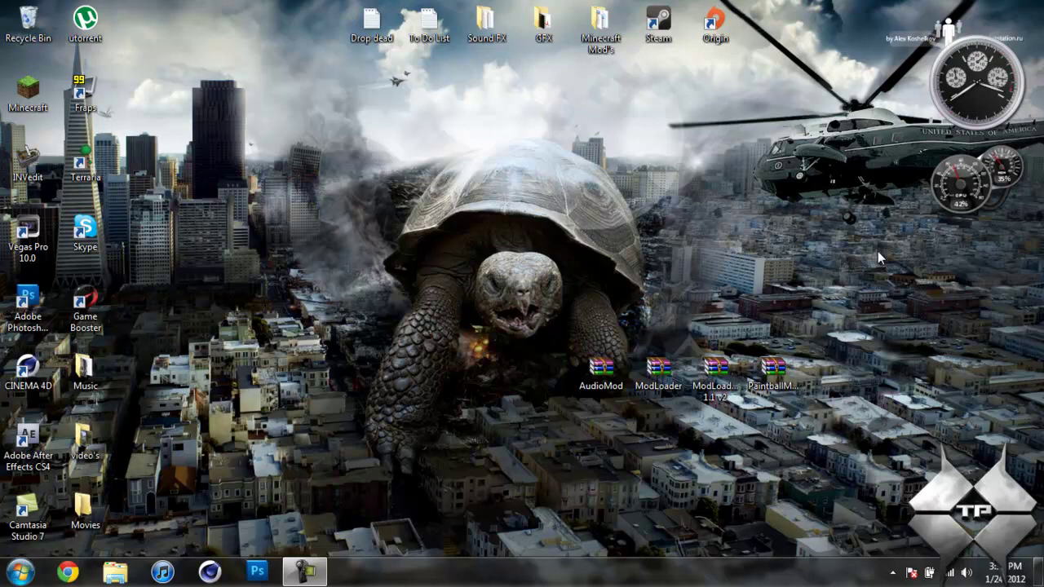
# Launch Minecraft, log in with the remembered account, and load the first saved singleplayer world
pyautogui.click(28, 91)
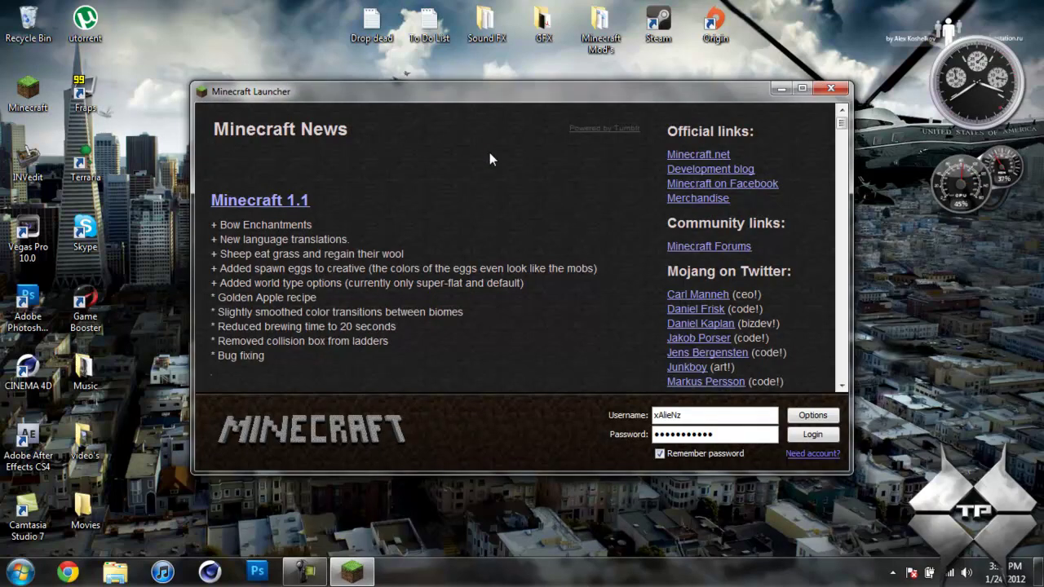
pyautogui.click(810, 435)
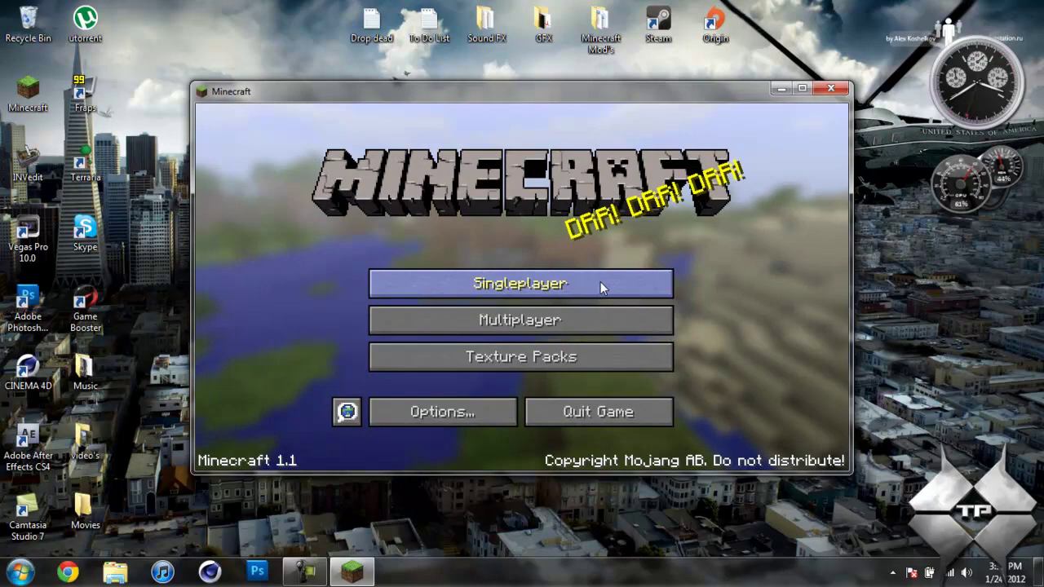
pyautogui.click(600, 283)
pyautogui.click(456, 204)
pyautogui.click(439, 404)
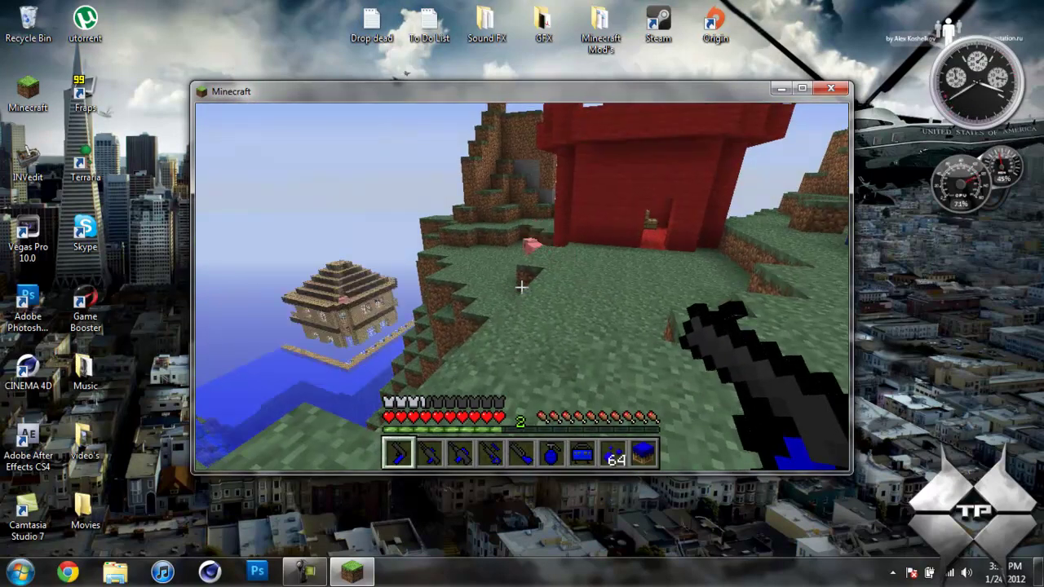
# Review the blue paintball guns, armour and Insta-Base (B) in the inventory, then return to the world
pyautogui.press('e')
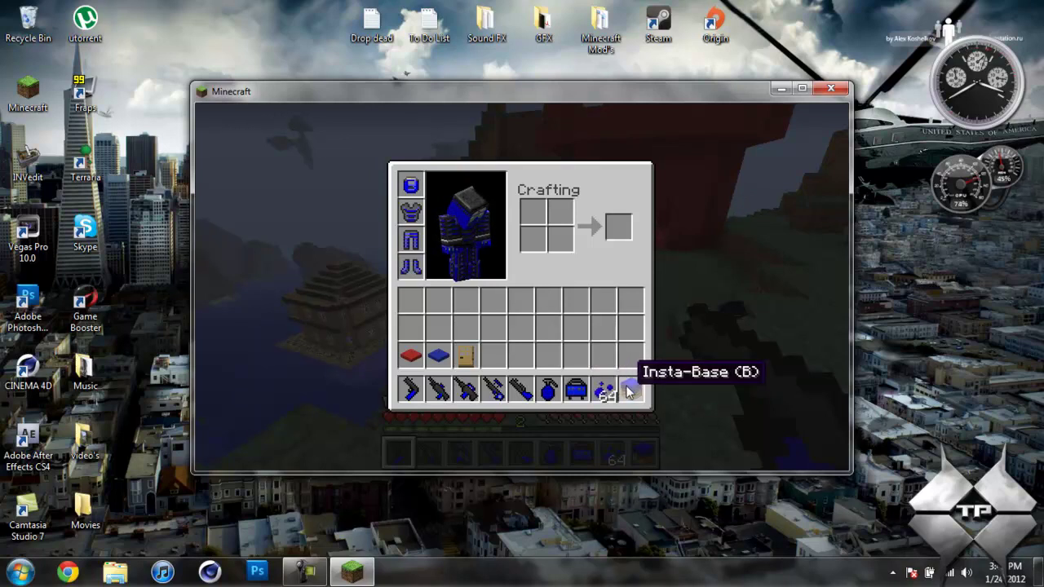
pyautogui.press('e')
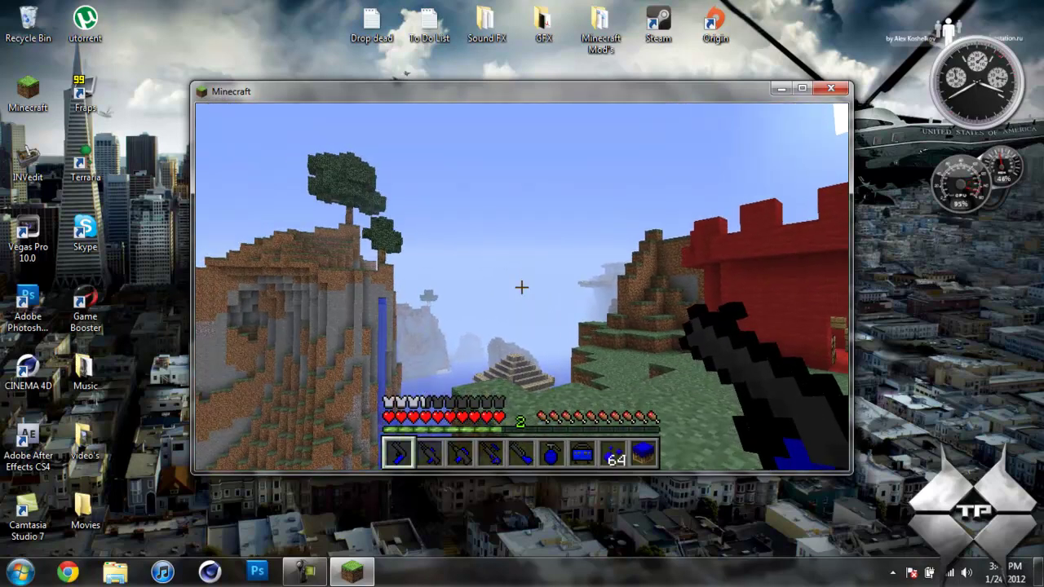
# Fire the first two blue paintball guns in the hotbar over the grassy plateau and try their sights
pyautogui.rightClick(522, 287)
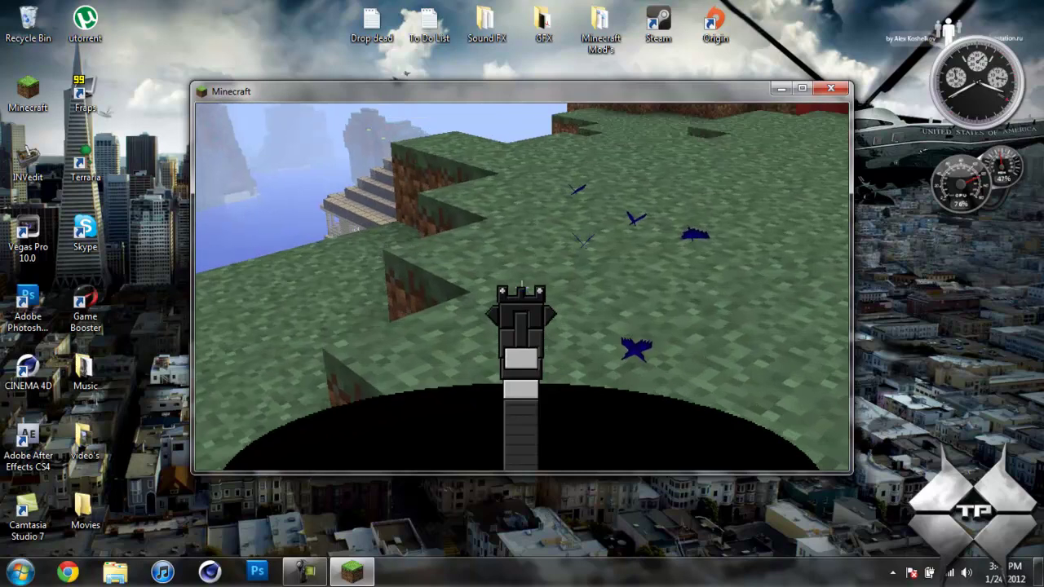
pyautogui.rightClick(521, 286)
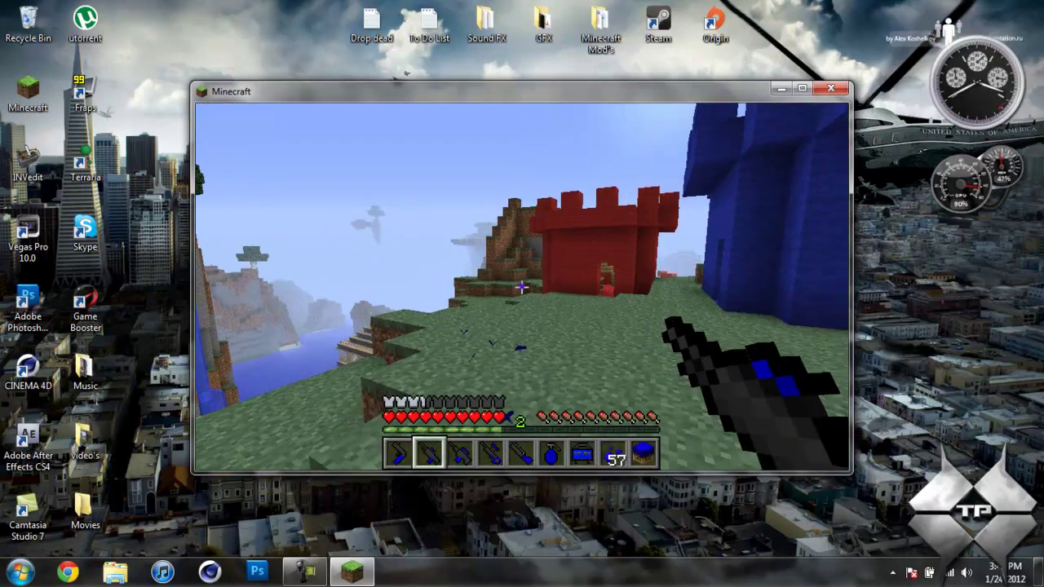
pyautogui.rightClick(521, 286)
pyautogui.rightClick(521, 286)
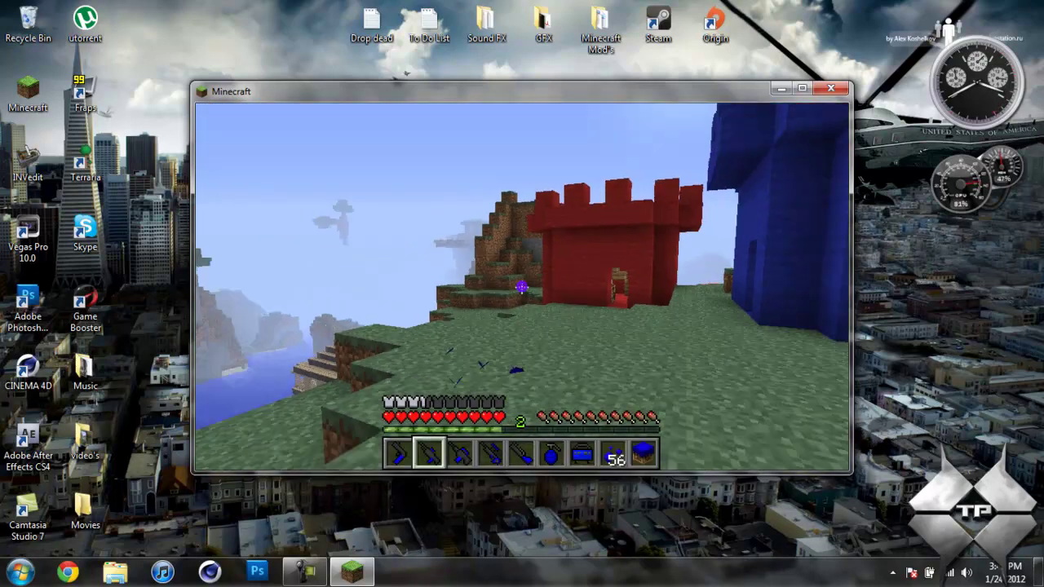
# Switch to the third paintball gun and aim it down the sights at the grass
pyautogui.scroll(-1, 521, 286)
pyautogui.rightClick(521, 286)
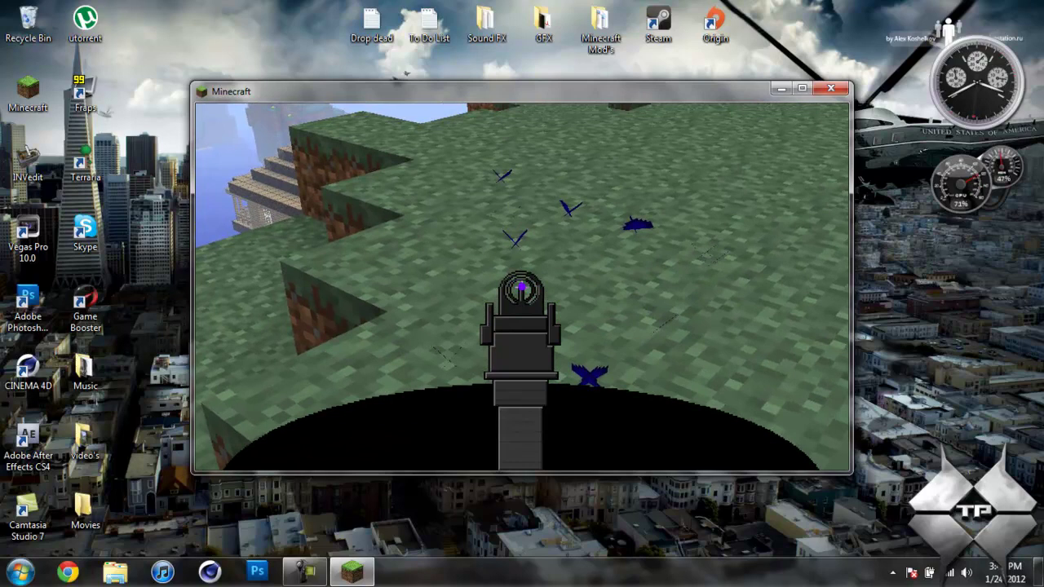
pyautogui.rightClick(521, 286)
# Switch to the fourth paintball gun and view the wooden house on the water through its scope
pyautogui.scroll(-1, 521, 286)
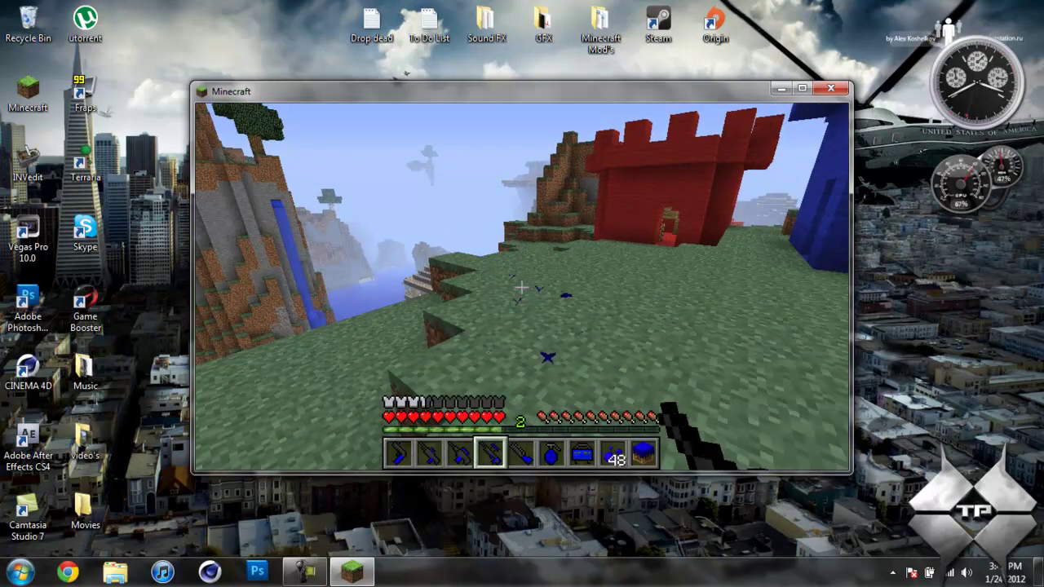
pyautogui.rightClick(521, 286)
pyautogui.rightClick(521, 287)
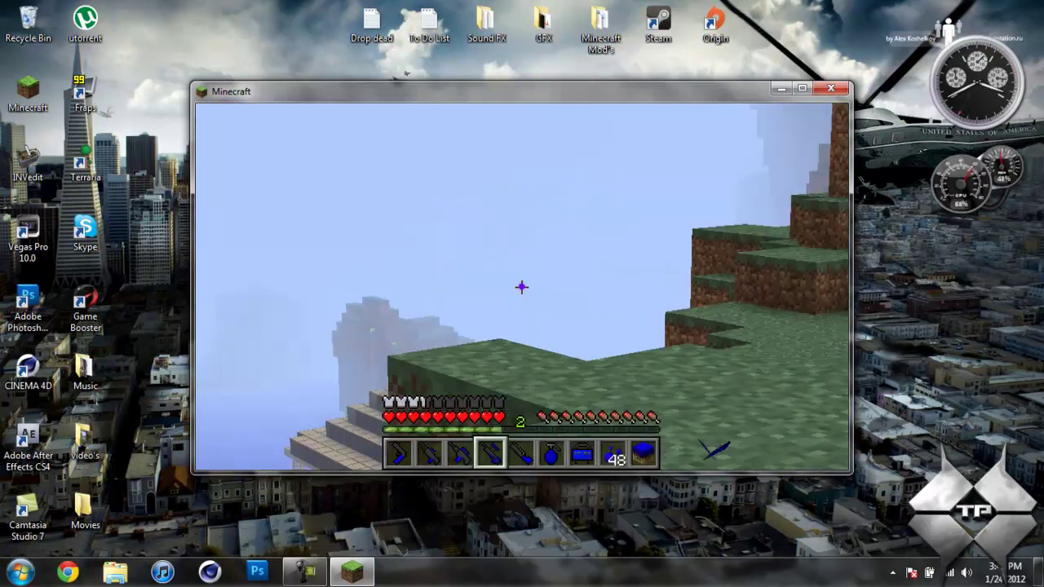
pyautogui.press('w')
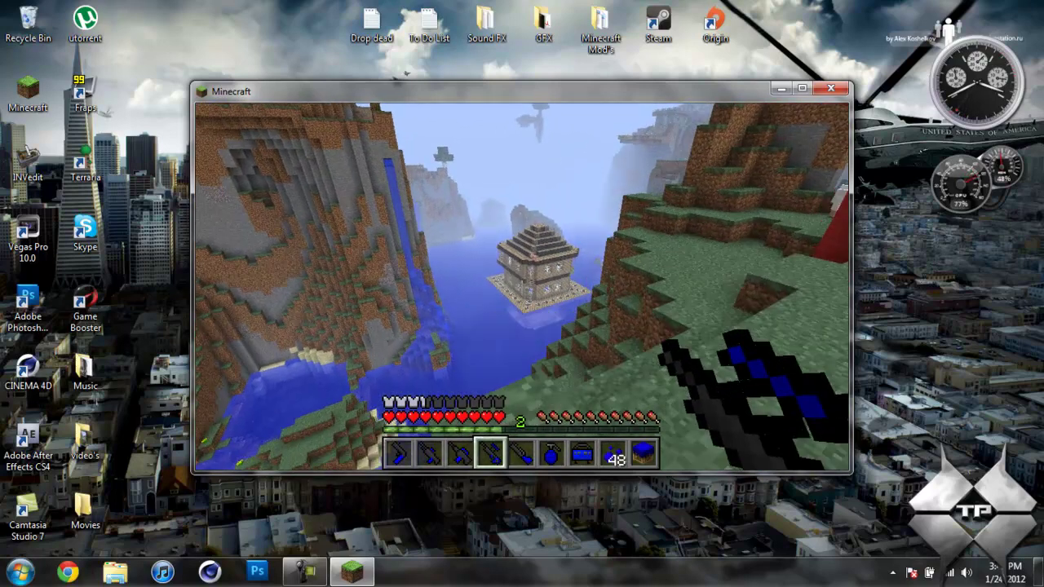
pyautogui.rightClick(521, 286)
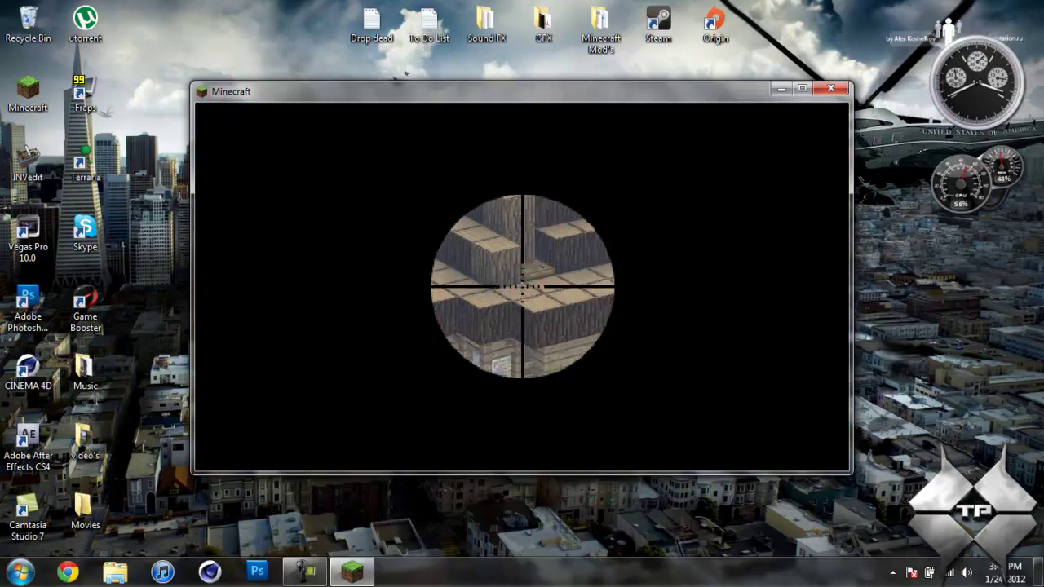
pyautogui.rightClick(521, 286)
# Fire the fifth paintball gun at the red base and throw the blue paintball grenade onto the grass
pyautogui.scroll(-1, 521, 286)
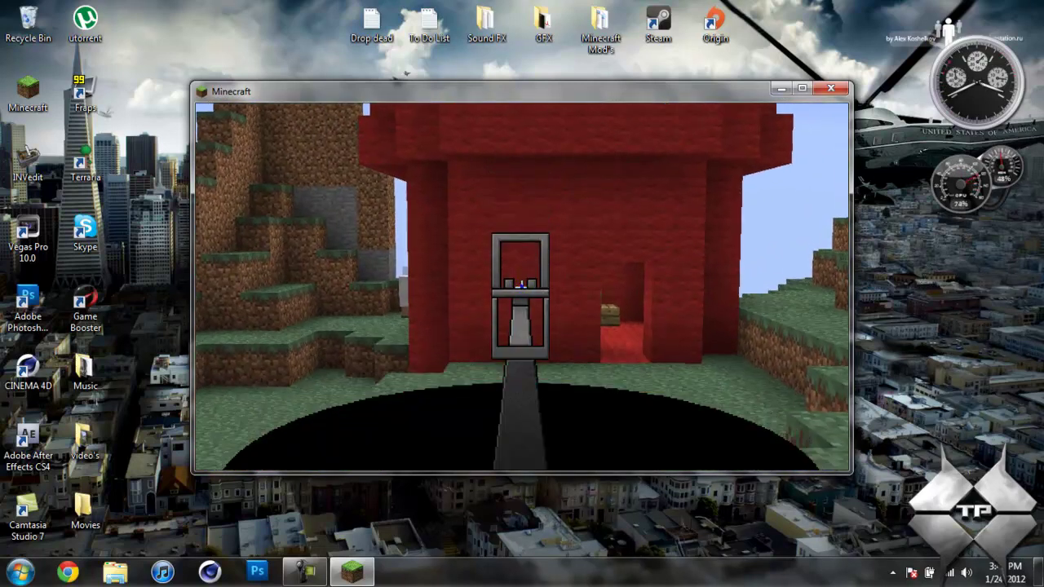
pyautogui.click(521, 286)
pyautogui.rightClick(521, 286)
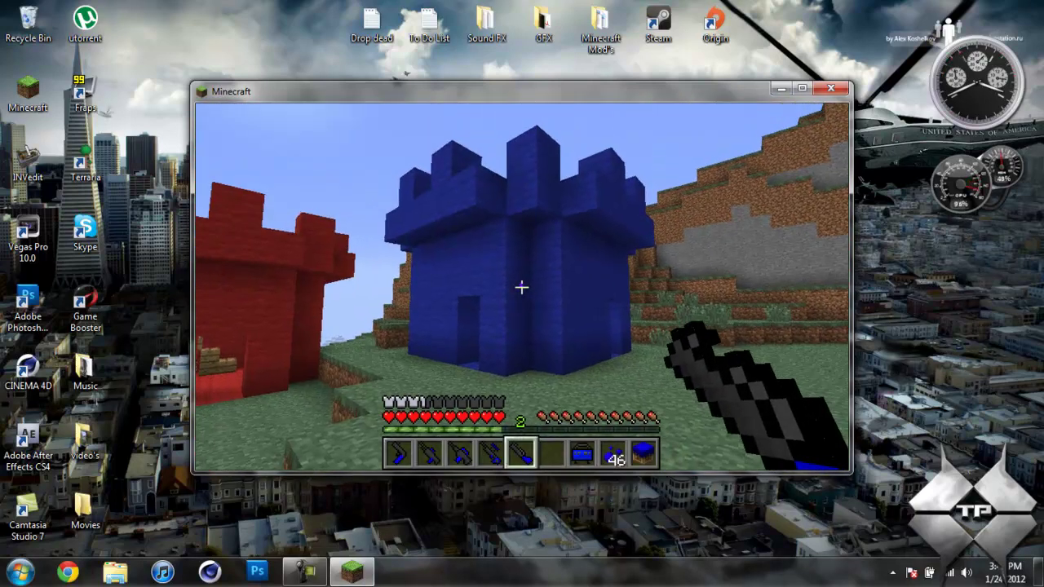
pyautogui.rightClick(521, 287)
pyautogui.click(521, 287)
pyautogui.rightClick(521, 286)
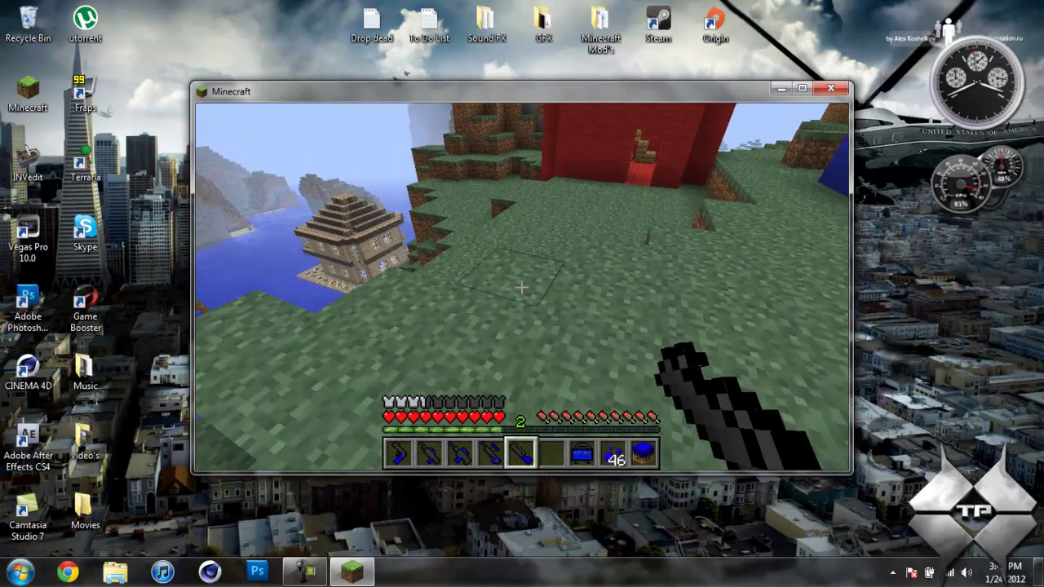
# Equip the blue case from the seventh hotbar slot and use it on the grass
pyautogui.press('7')
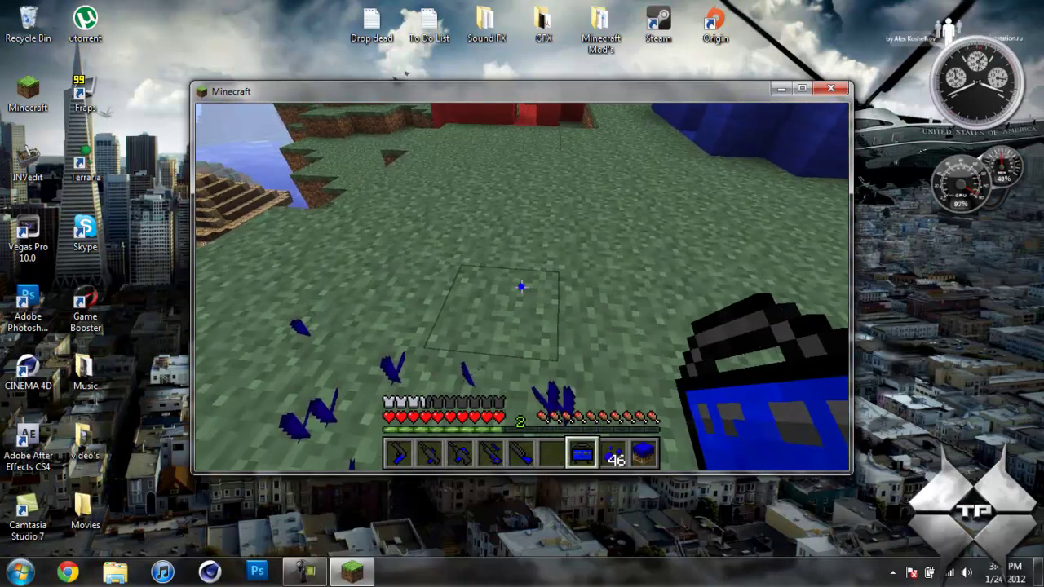
pyautogui.rightClick(521, 286)
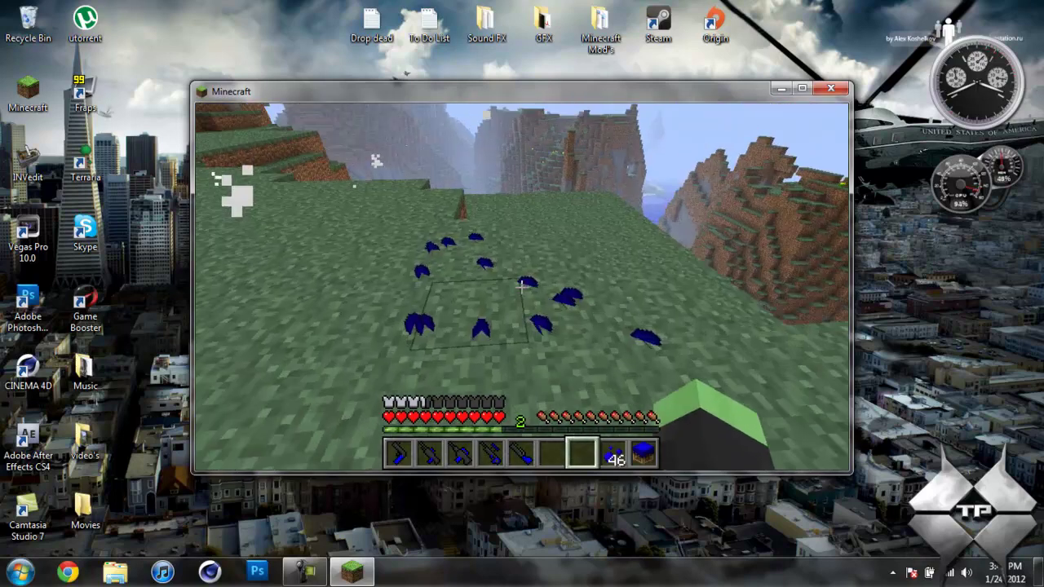
# Add a Paintball Grenade (B) from page 5 of the TooManyItems list and throw it toward the tree
pyautogui.press('e')
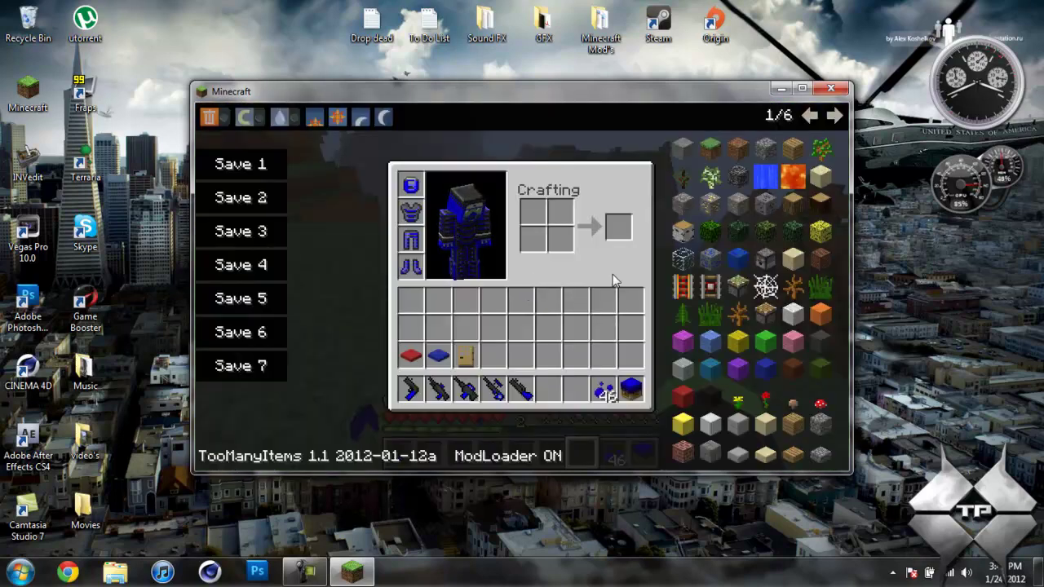
pyautogui.click(831, 120)
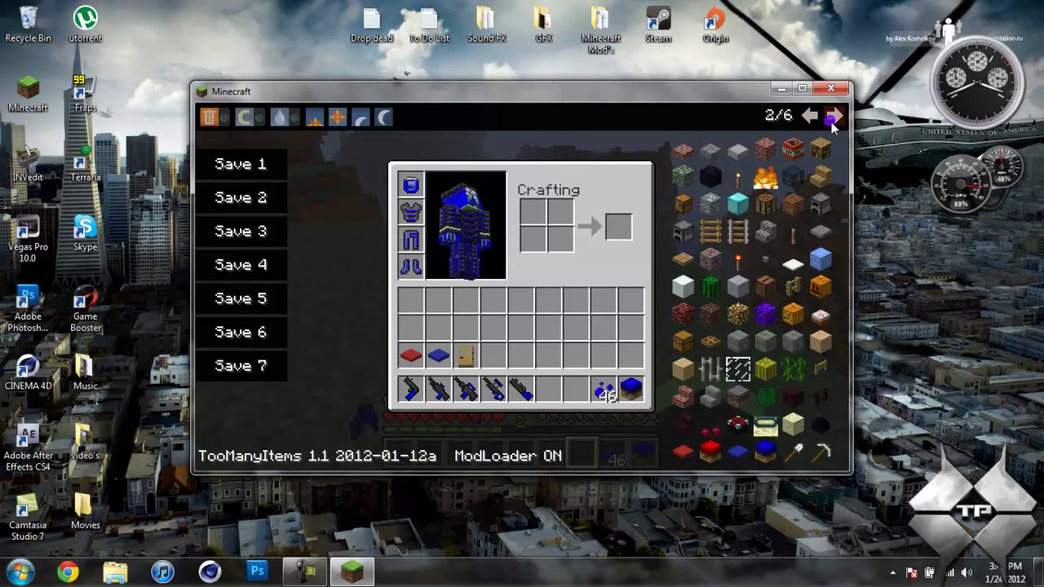
pyautogui.click(831, 123)
pyautogui.click(831, 122)
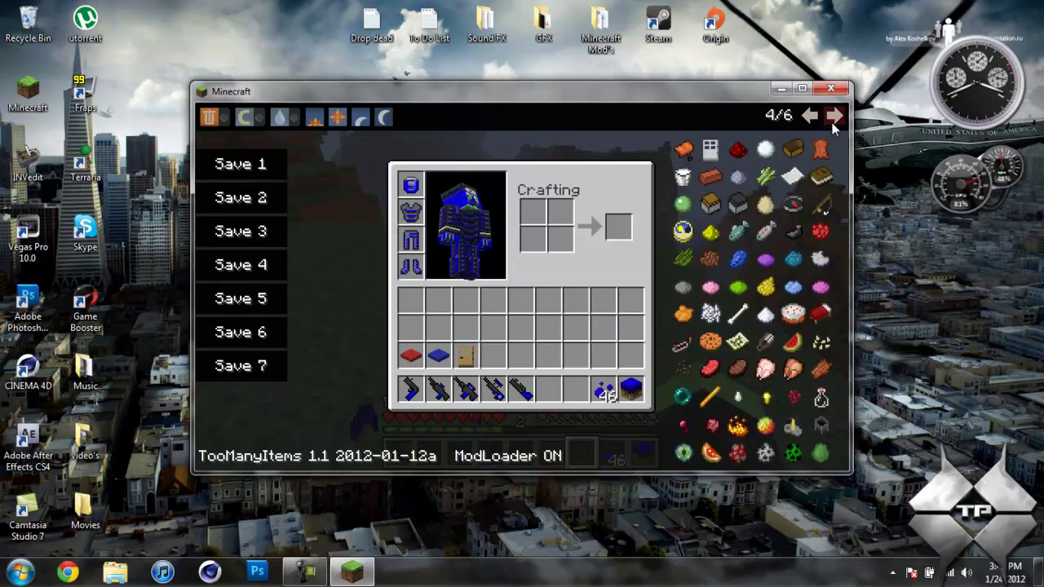
pyautogui.click(832, 121)
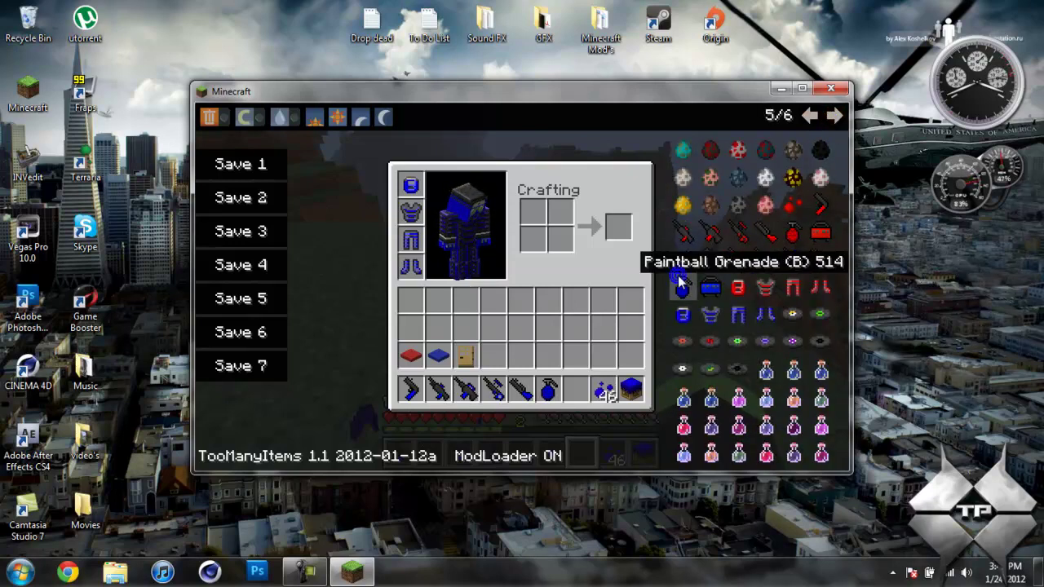
pyautogui.press('e')
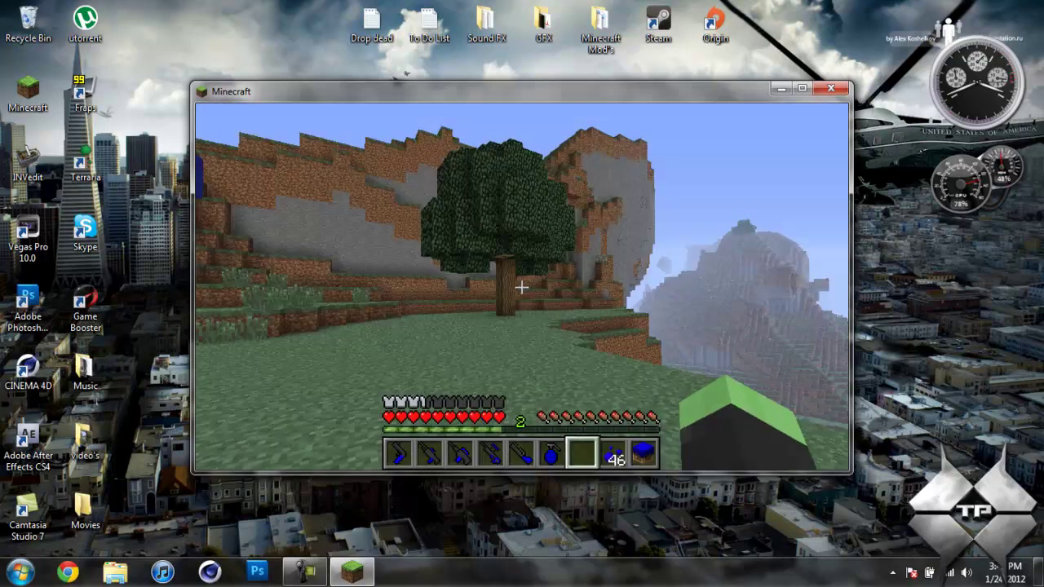
pyautogui.rightClick(521, 287)
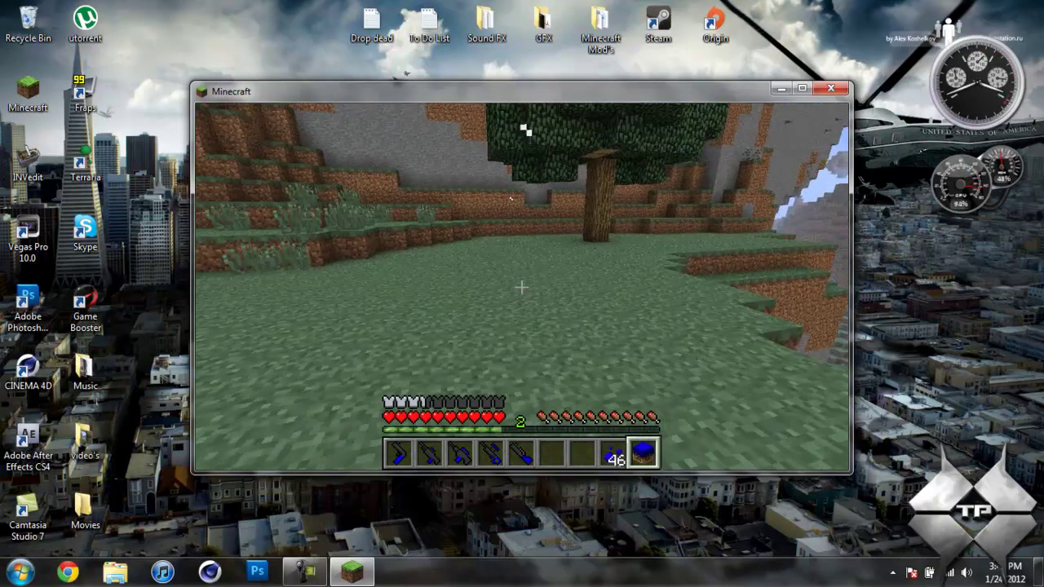
# Place the Insta-Base (B) block on the grass, activate it to build the blue base, and walk outside
pyautogui.press('1')
pyautogui.press('9')
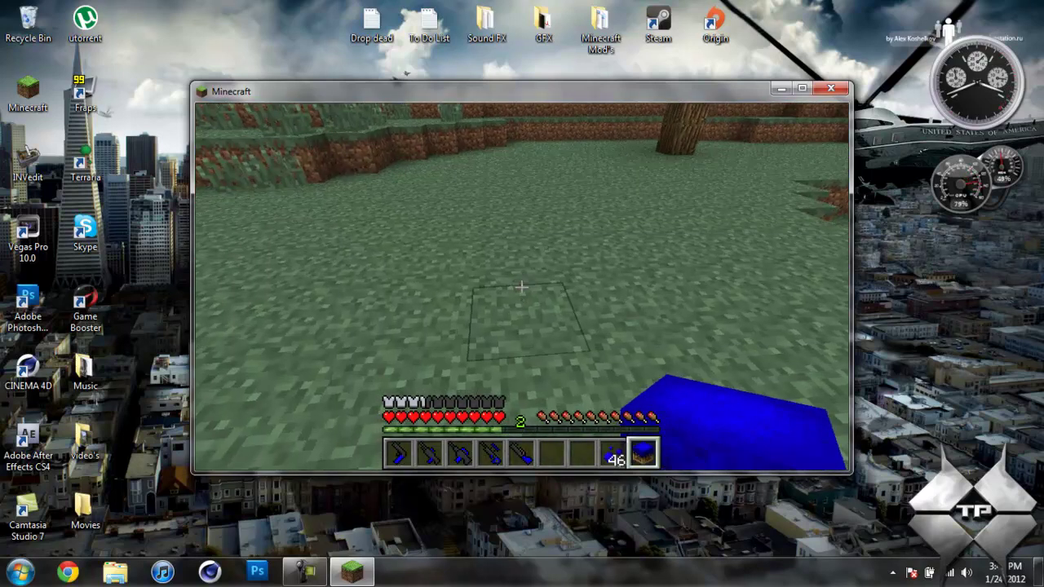
pyautogui.rightClick(522, 287)
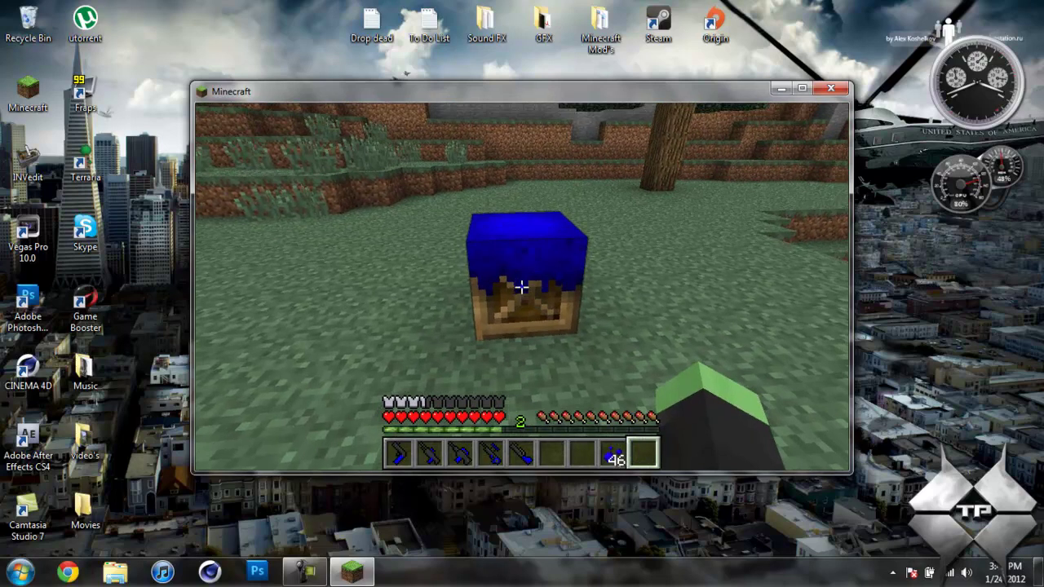
pyautogui.rightClick(522, 287)
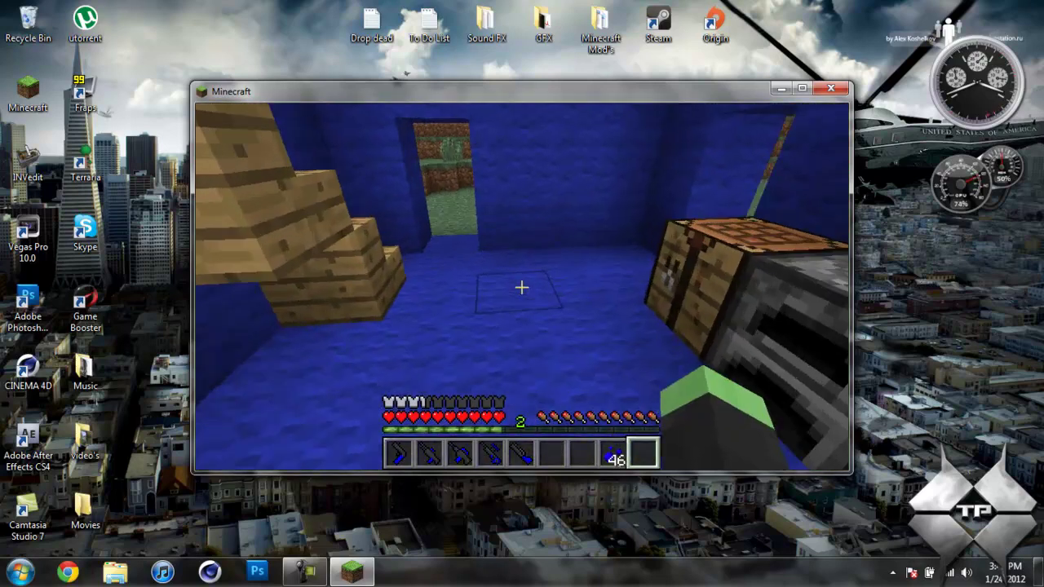
pyautogui.press('w')
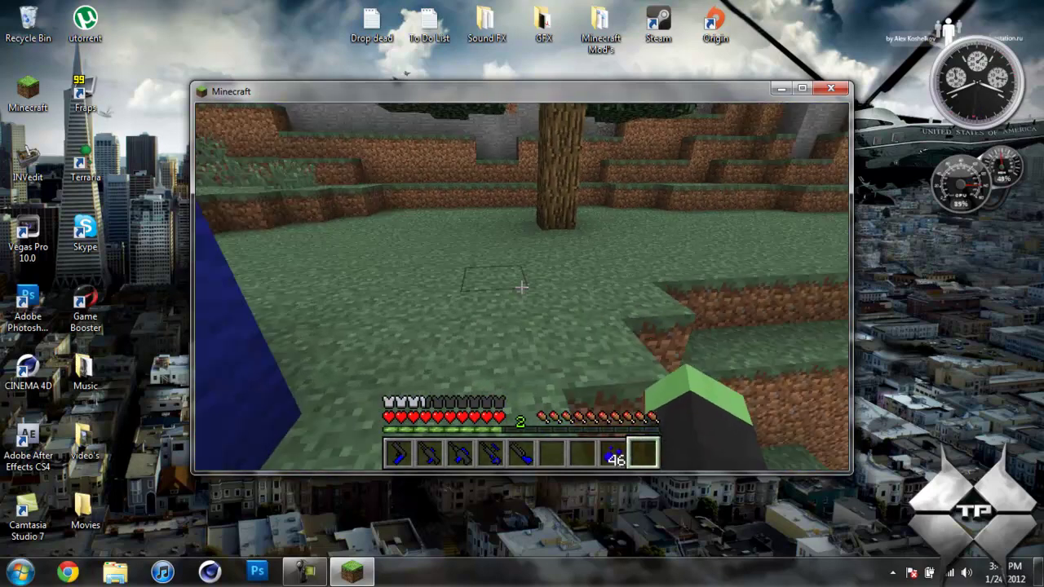
# Put the wooden door and blue scanner in the hotbar and place them at the blue base's doorway
pyautogui.press('e')
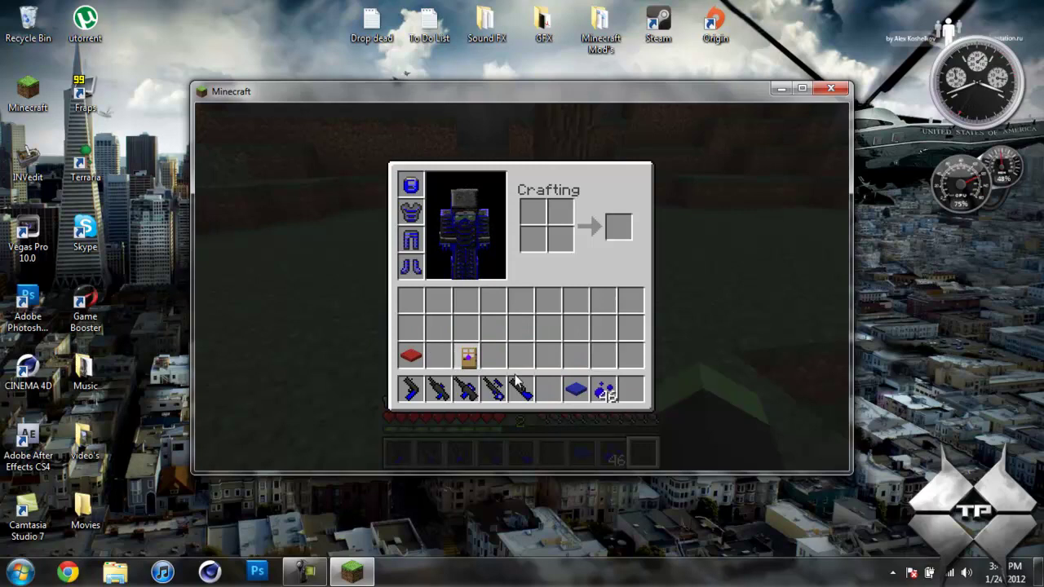
pyautogui.press('e')
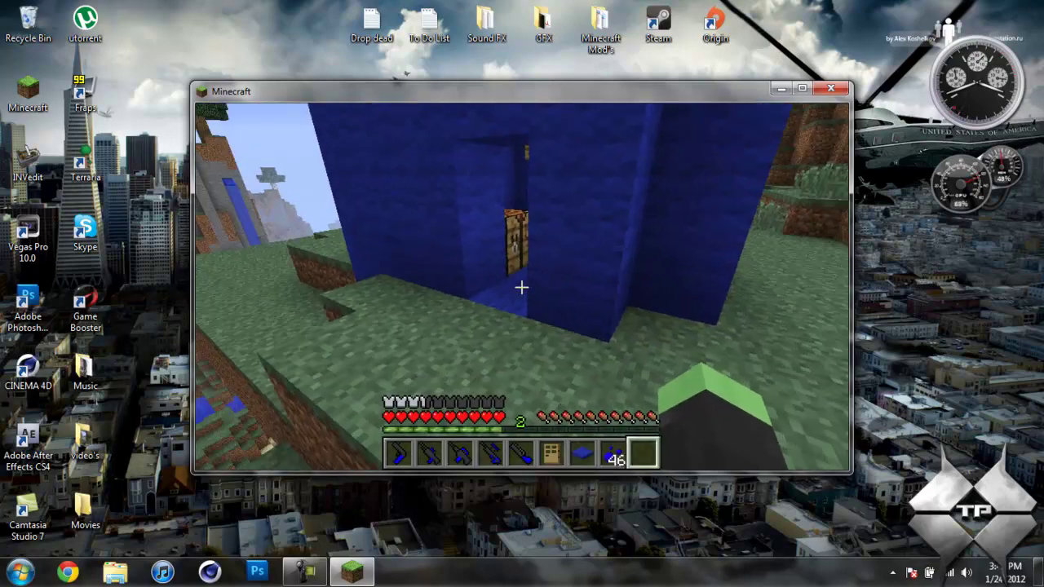
pyautogui.press('6')
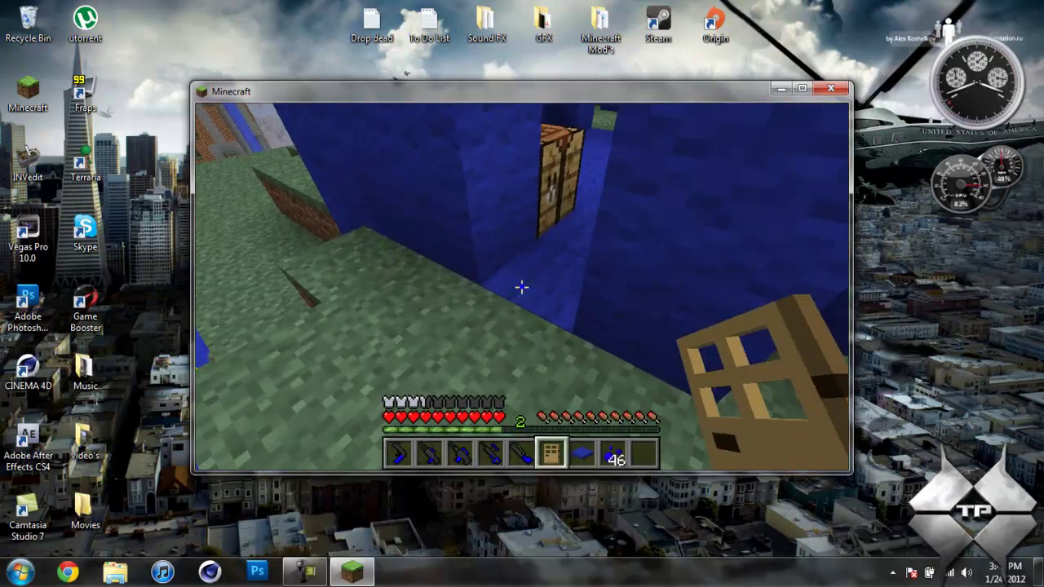
pyautogui.rightClick(522, 287)
pyautogui.press('7')
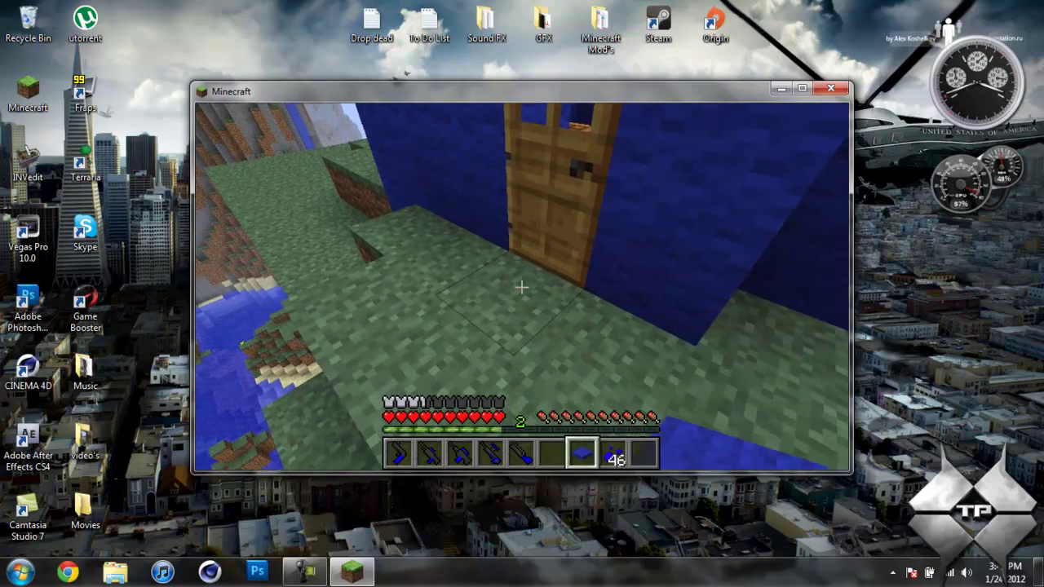
pyautogui.rightClick(521, 287)
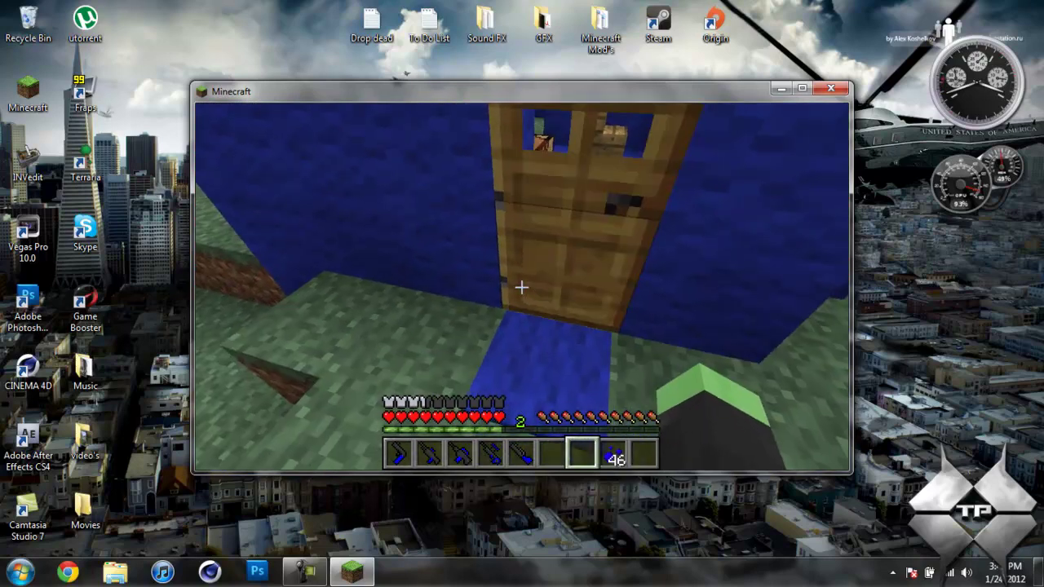
# Move the Scanner (R) into the hotbar and replace the blue scanner in front of the door with it
pyautogui.press('e')
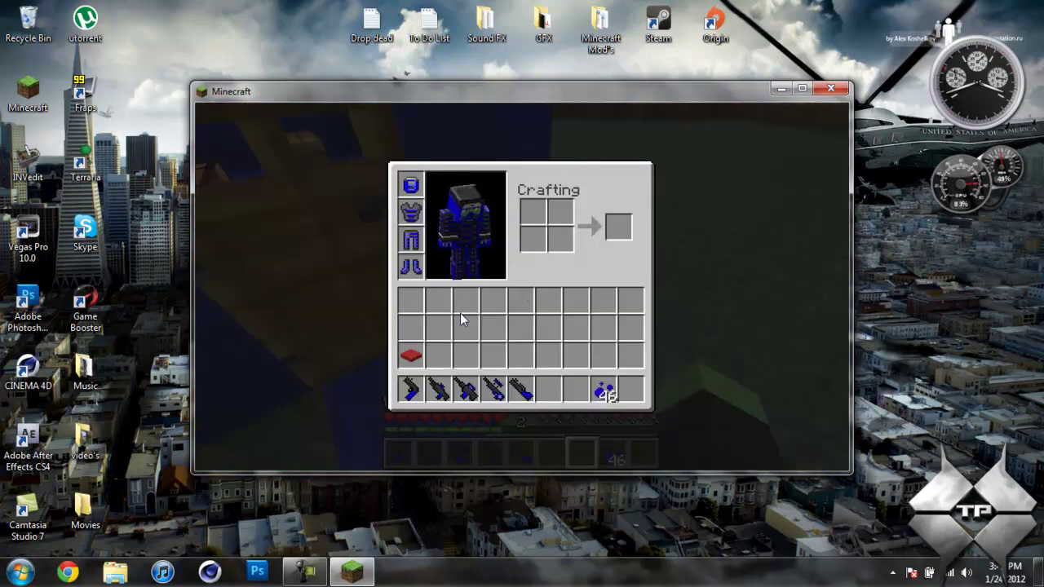
pyautogui.click(411, 356)
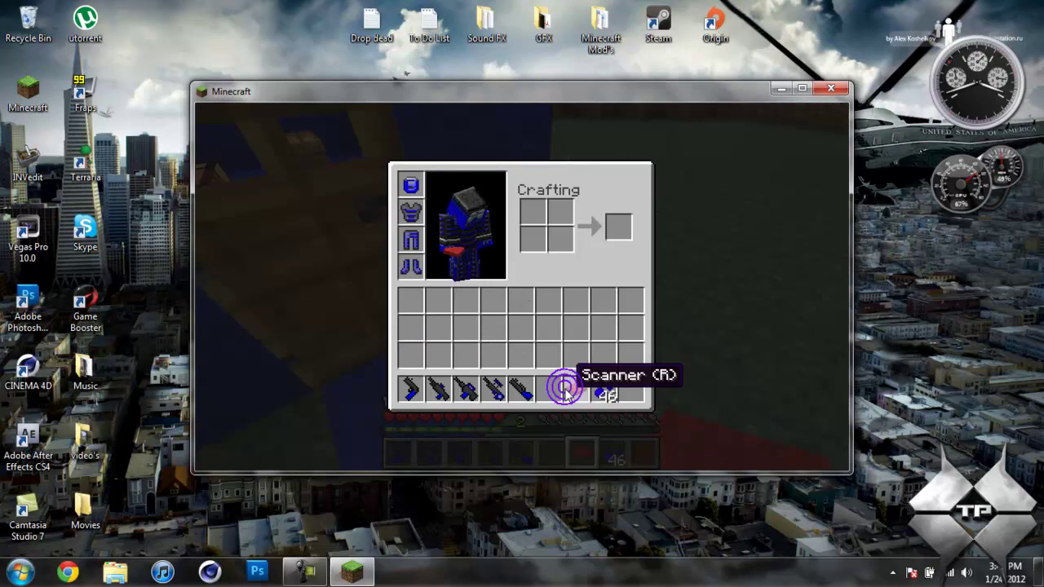
pyautogui.press('e')
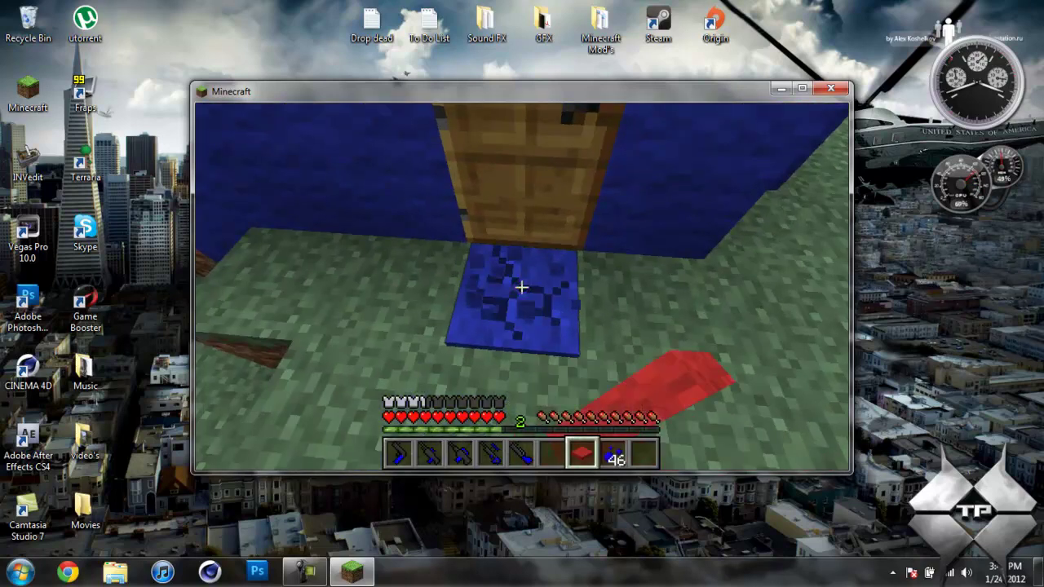
pyautogui.click(522, 287)
pyautogui.rightClick(521, 287)
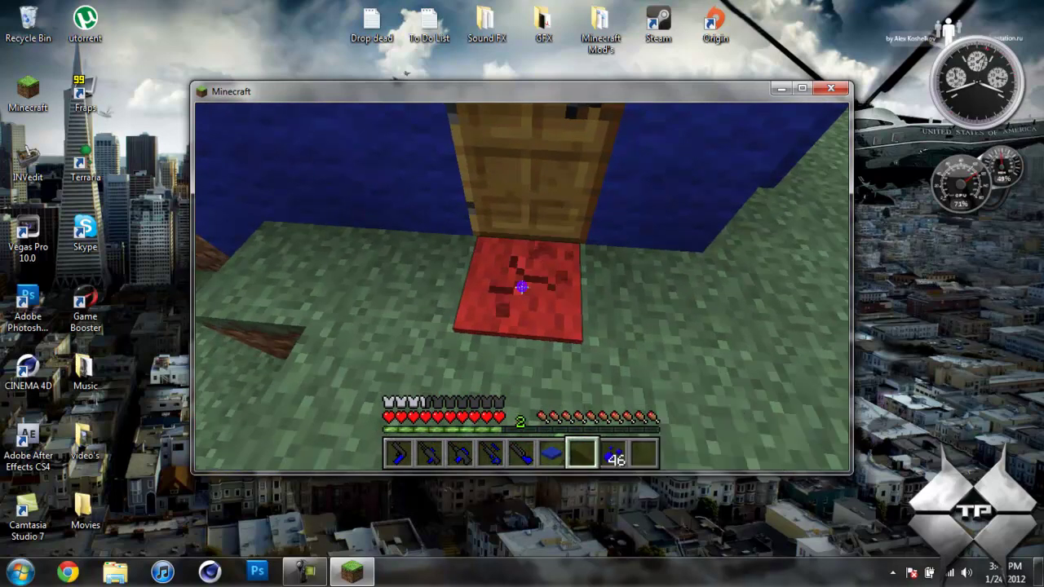
# Break the red scanner and put the blue scanner back in front of the blue base's door
pyautogui.click(522, 287)
pyautogui.press('6')
pyautogui.rightClick(522, 287)
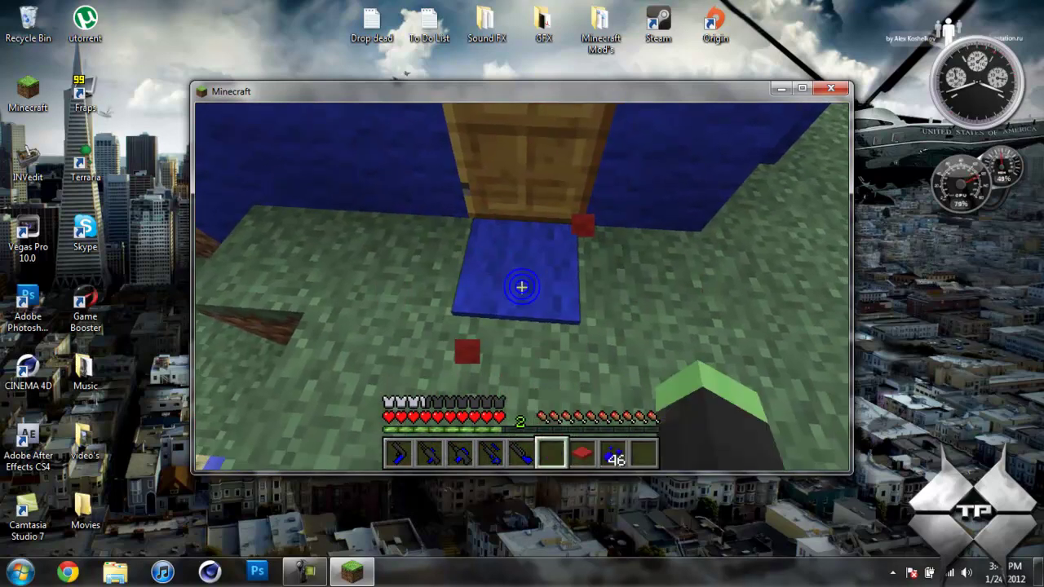
# Walk into the blue base, look around its furnishings and inspect the contents of the chest
pyautogui.press('w')
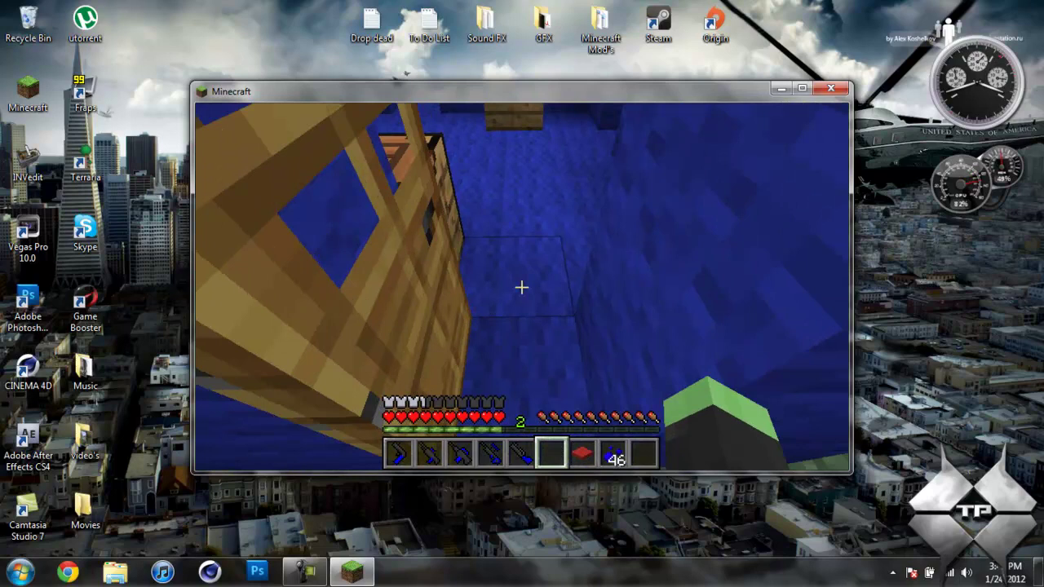
pyautogui.press('w')
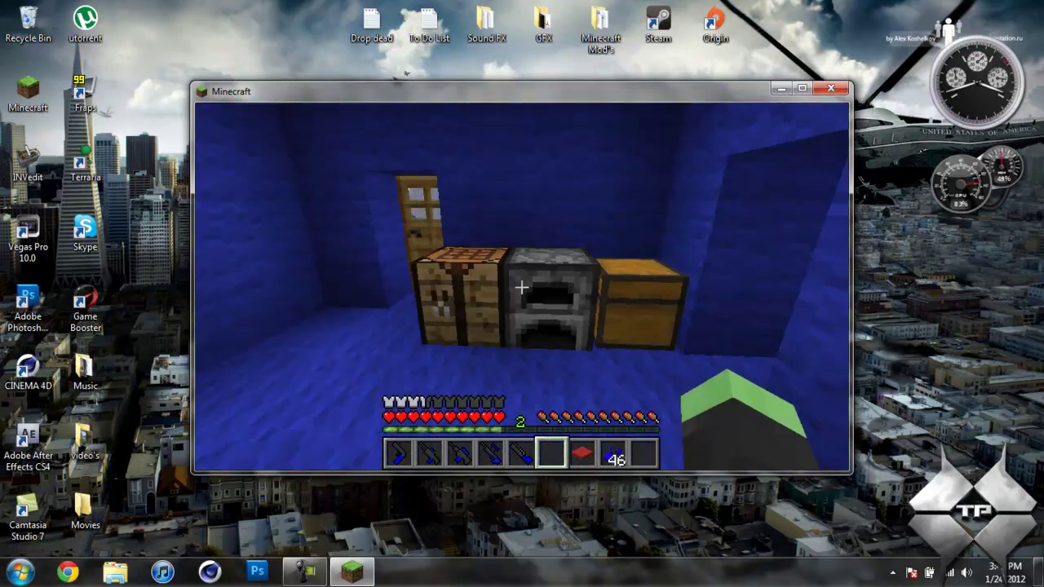
pyautogui.press('w')
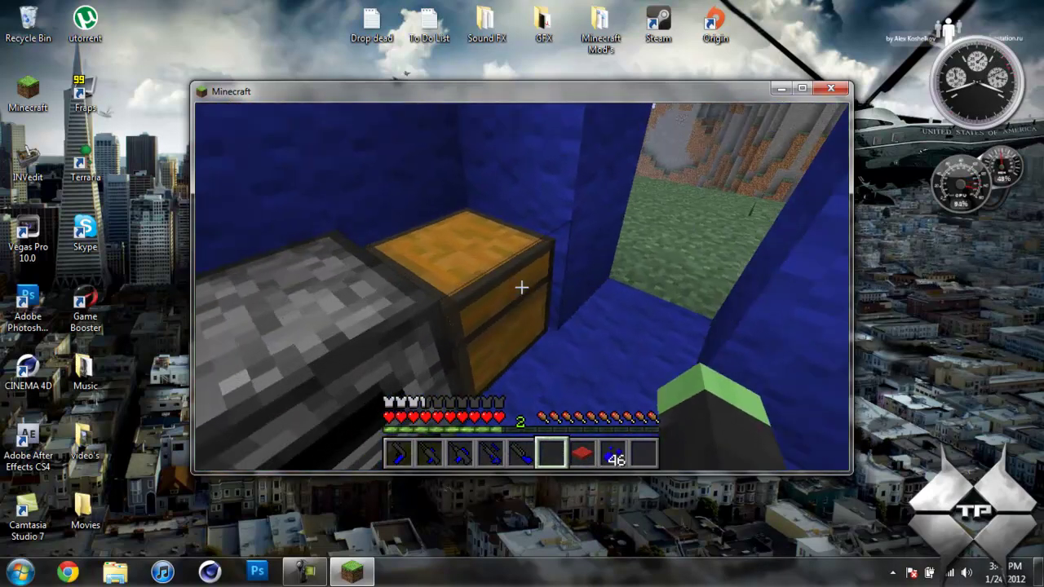
pyautogui.press('s')
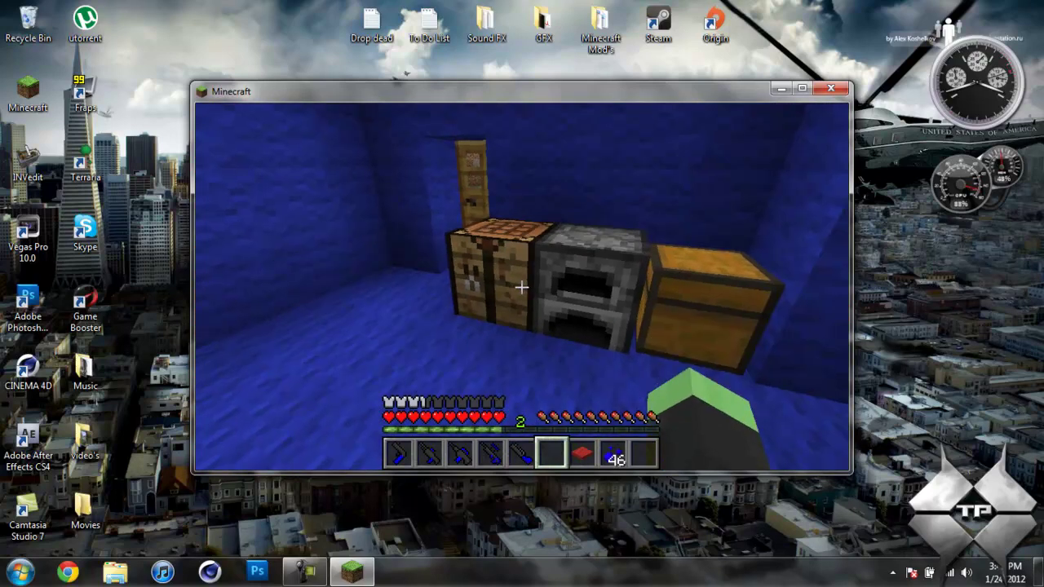
pyautogui.rightClick(522, 287)
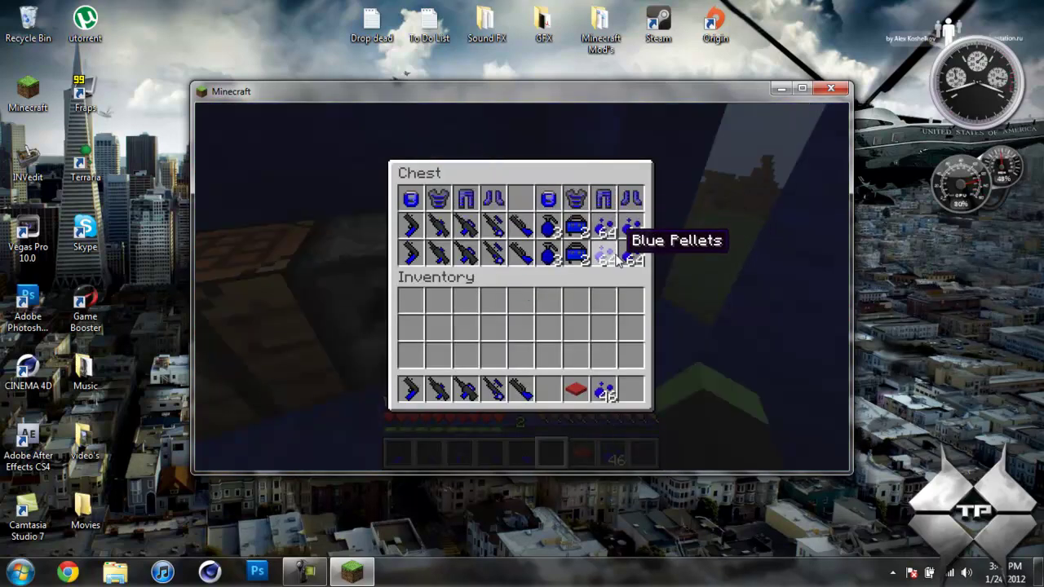
pyautogui.press('Escape')
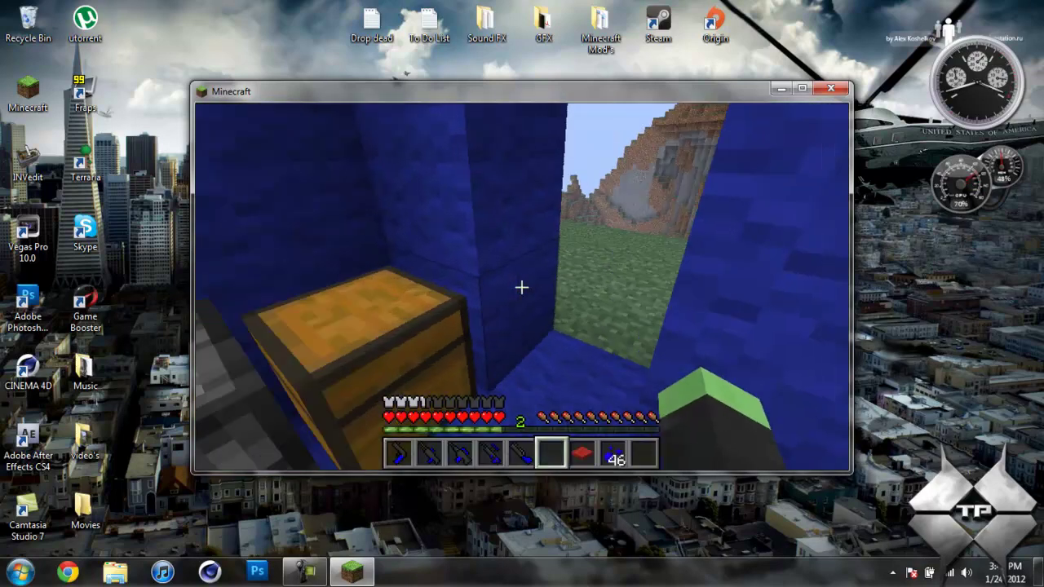
# Leave the world for the title screen and quit the game
pyautogui.press('Escape')
pyautogui.click(558, 372)
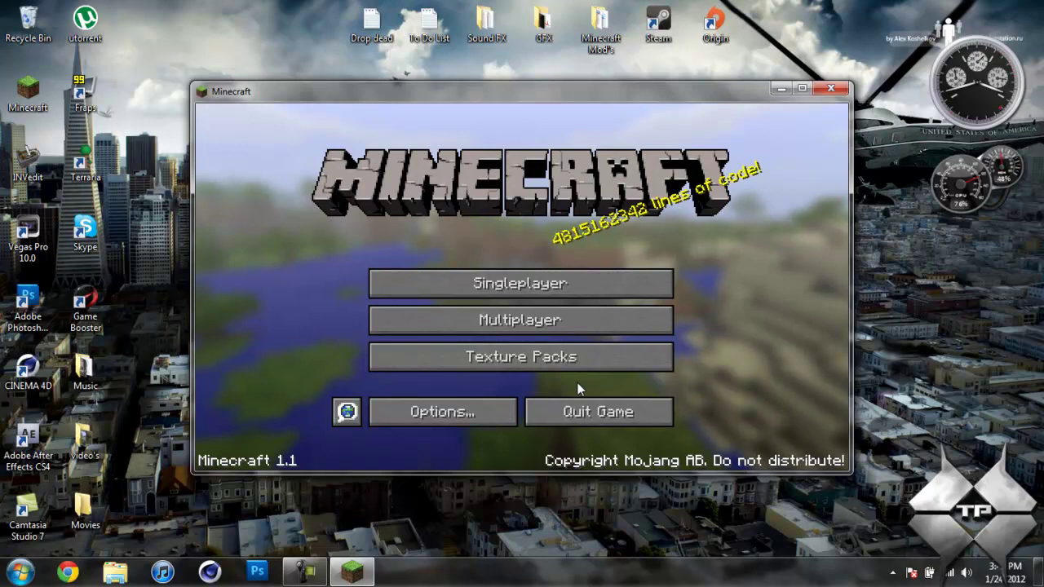
pyautogui.click(591, 411)
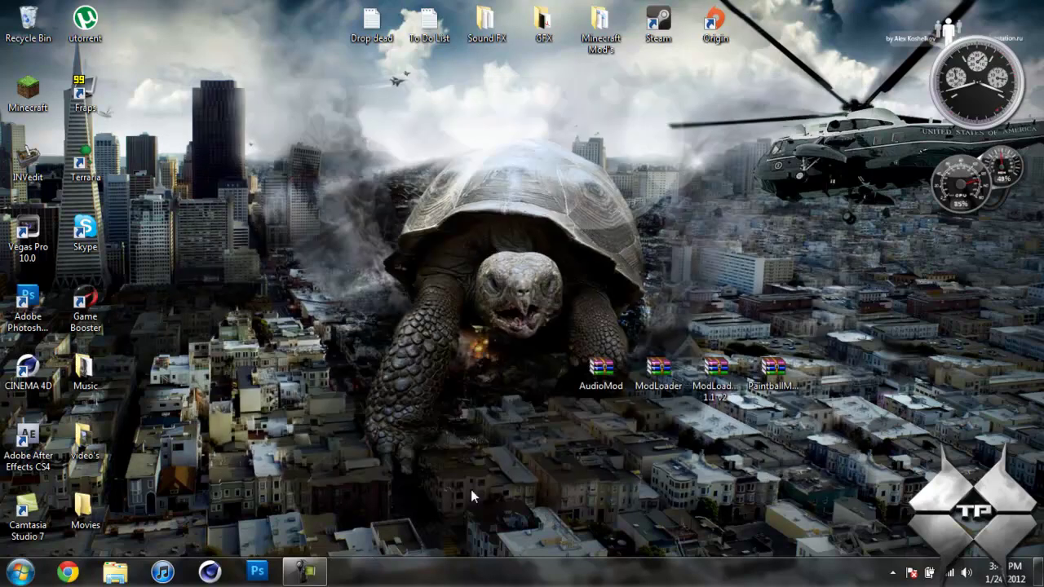
pyautogui.click(306, 572)
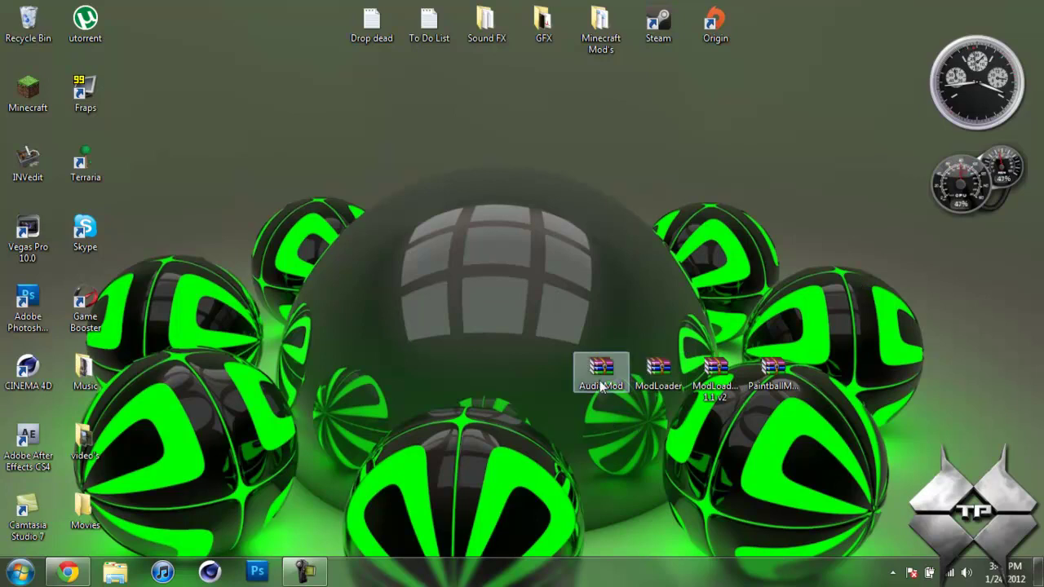
# Point out the four mod archives on the desktop, switch to Chrome and look at the Risugami and Flan's Mods topics
pyautogui.click(708, 400)
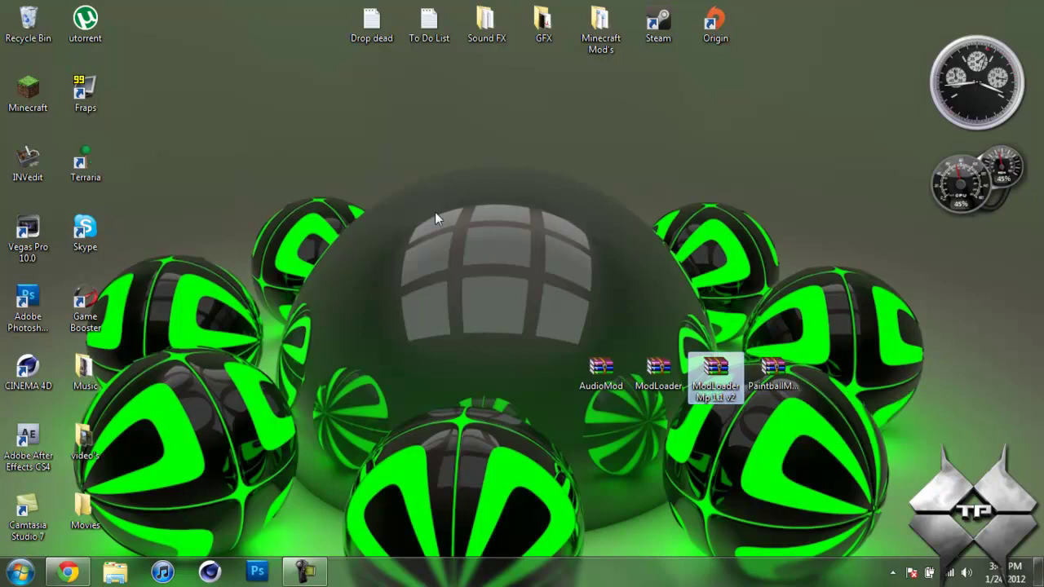
pyautogui.moveTo(564, 287); pyautogui.dragTo(825, 445)
pyautogui.click(59, 571)
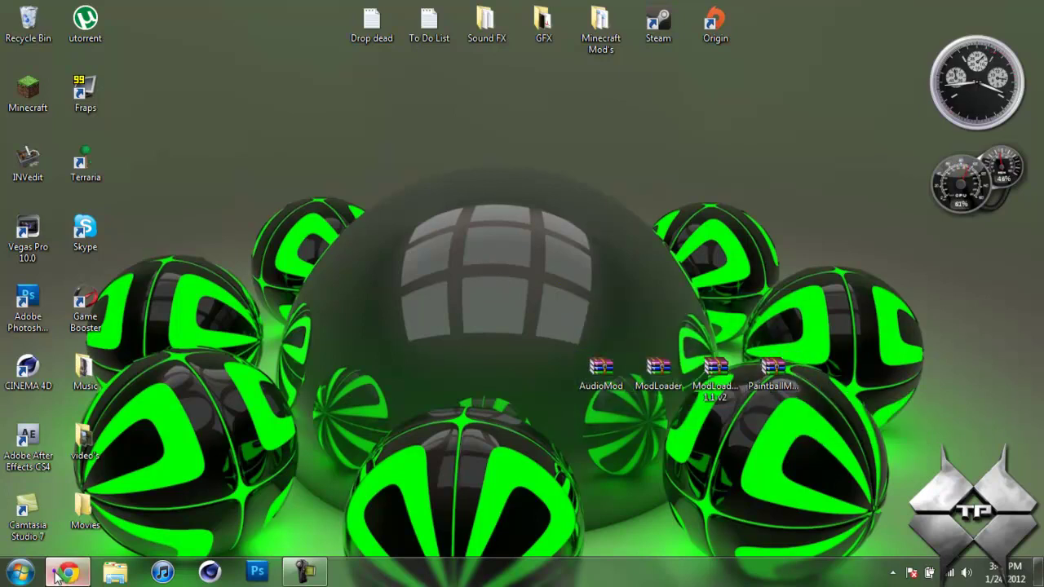
pyautogui.click(244, 10)
pyautogui.click(408, 10)
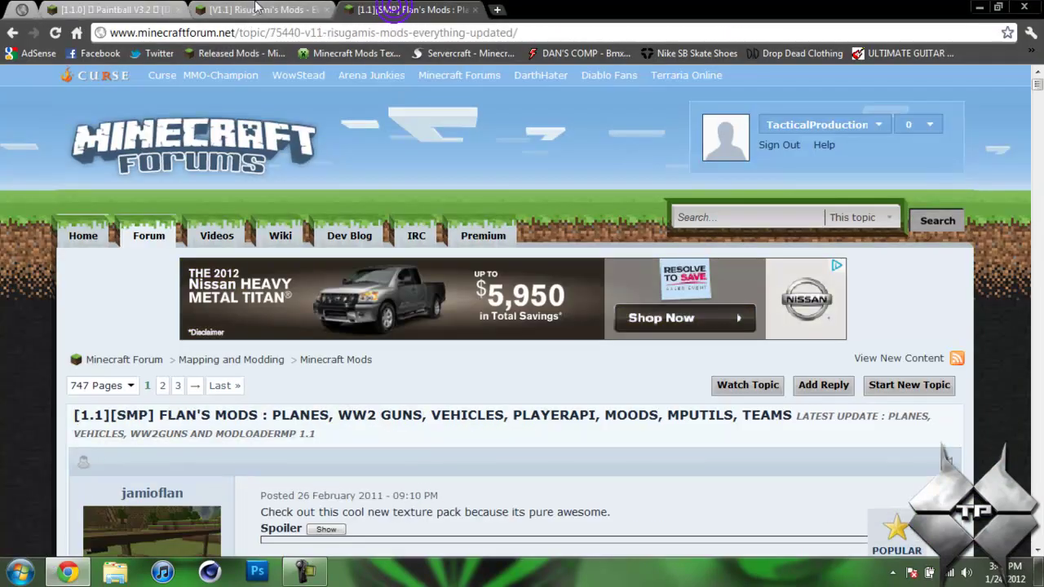
# View the Client Files download page from the Downloads section of the Paintball V3.2 topic, and go back
pyautogui.click(88, 8)
pyautogui.scroll(-5, 397, 218)
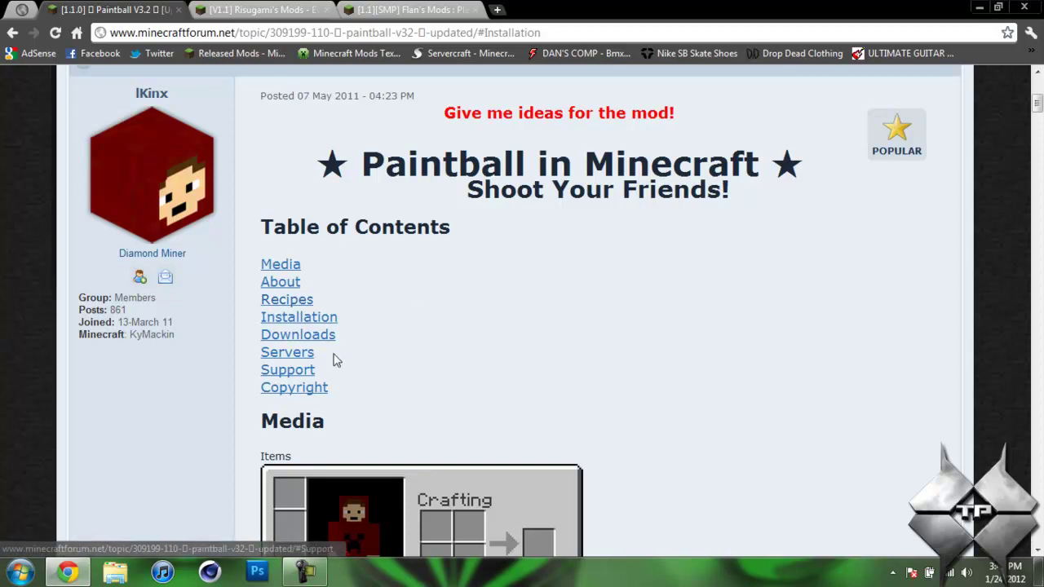
pyautogui.click(287, 336)
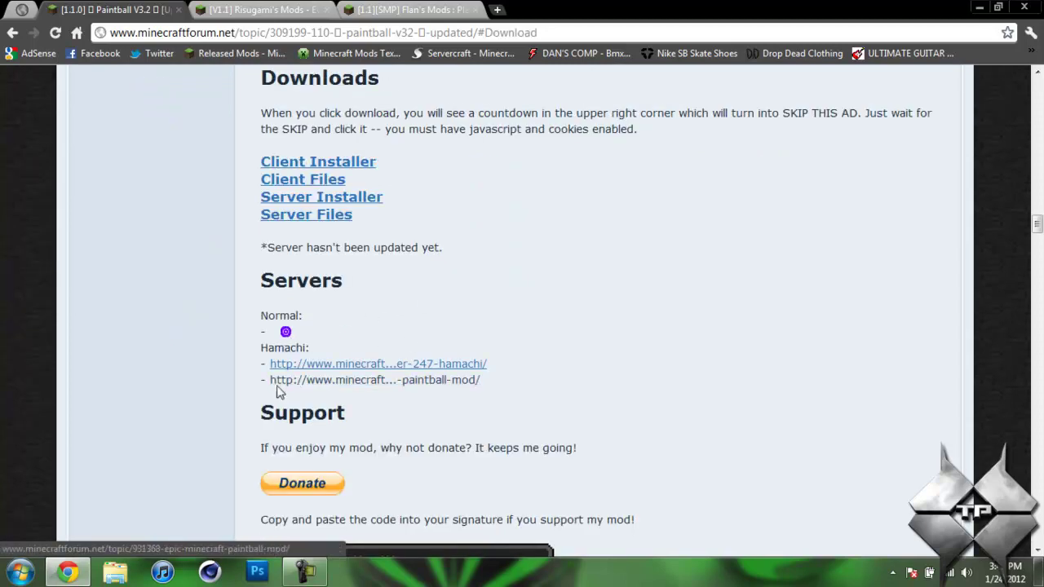
pyautogui.click(299, 186)
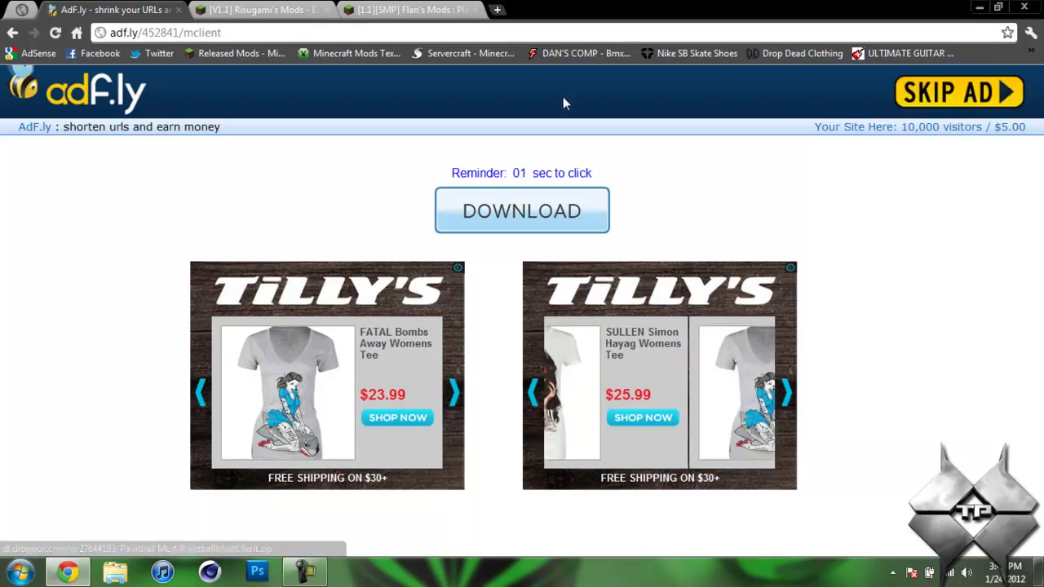
pyautogui.click(13, 32)
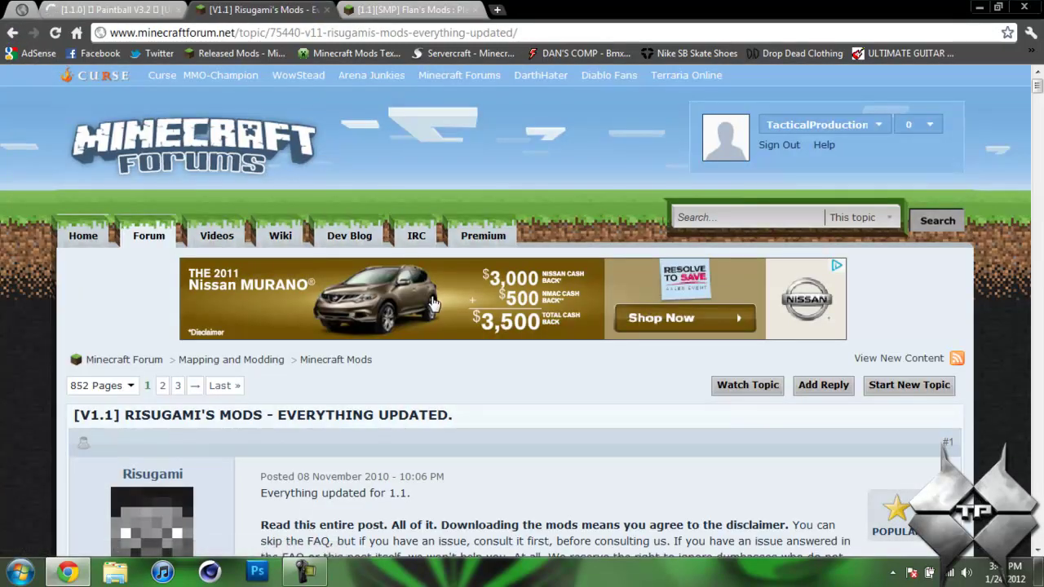
# Find the ModLoader 1.1 and AudioMod 1.1 download links in the Risugami's Mods topic
pyautogui.scroll(-2, 433, 304)
pyautogui.scroll(-15, 354, 312)
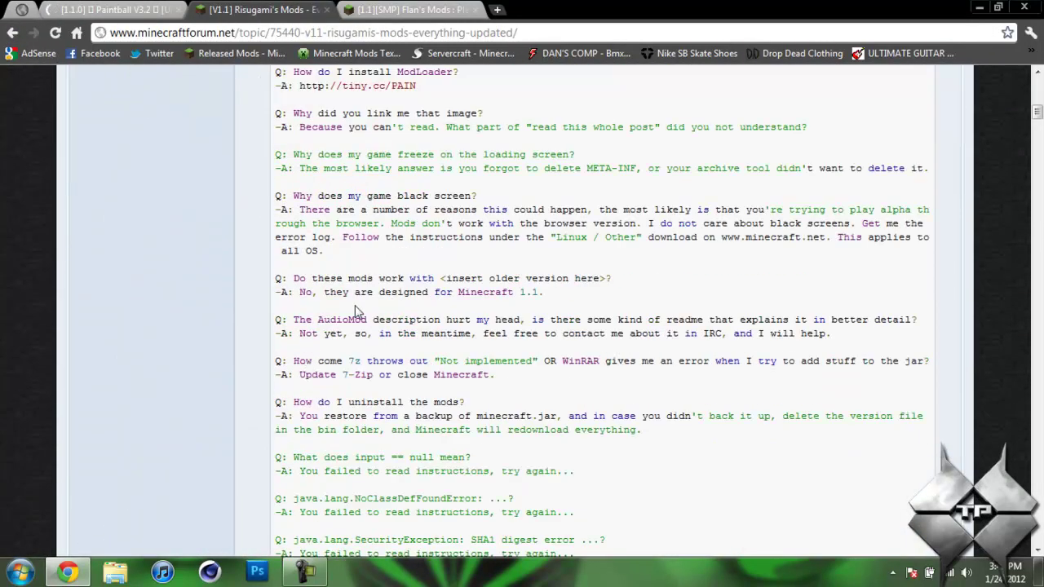
pyautogui.scroll(-6, 357, 312)
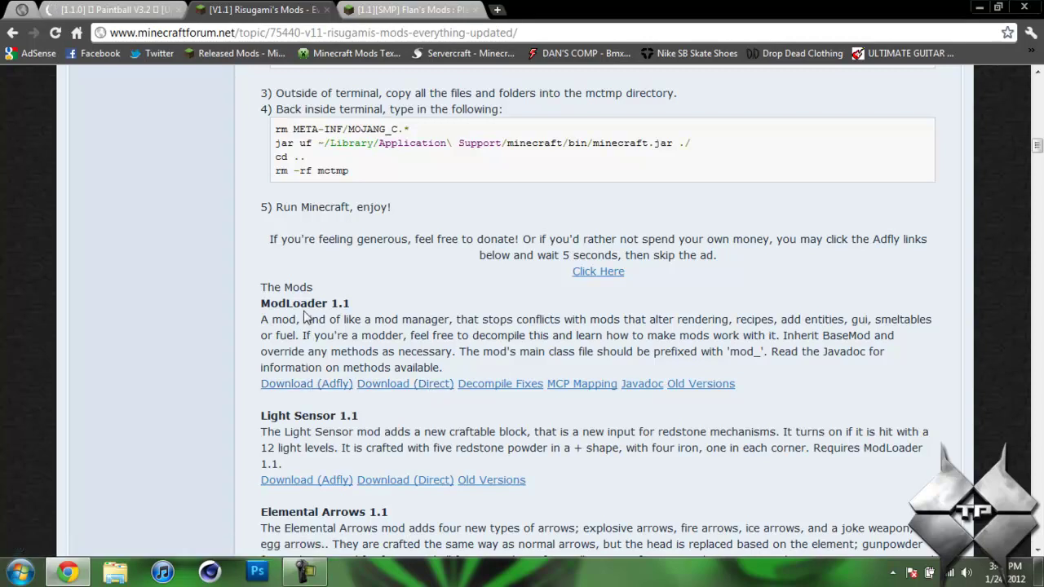
pyautogui.scroll(-9, 387, 334)
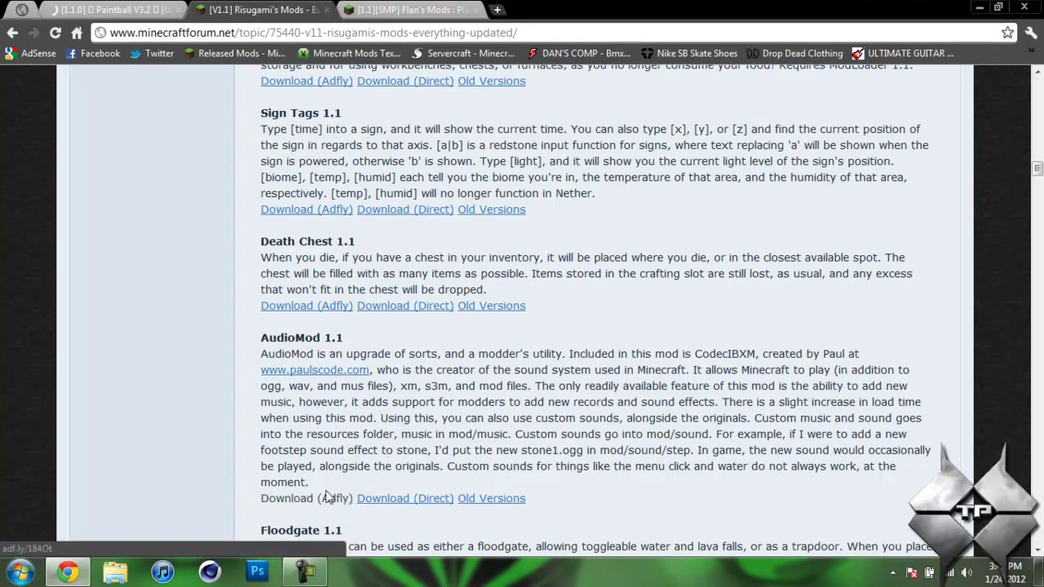
# Find ModLoaderMp in the mod list of the Flan's Mods topic and go to its section
pyautogui.click(414, 9)
pyautogui.scroll(-2, 421, 208)
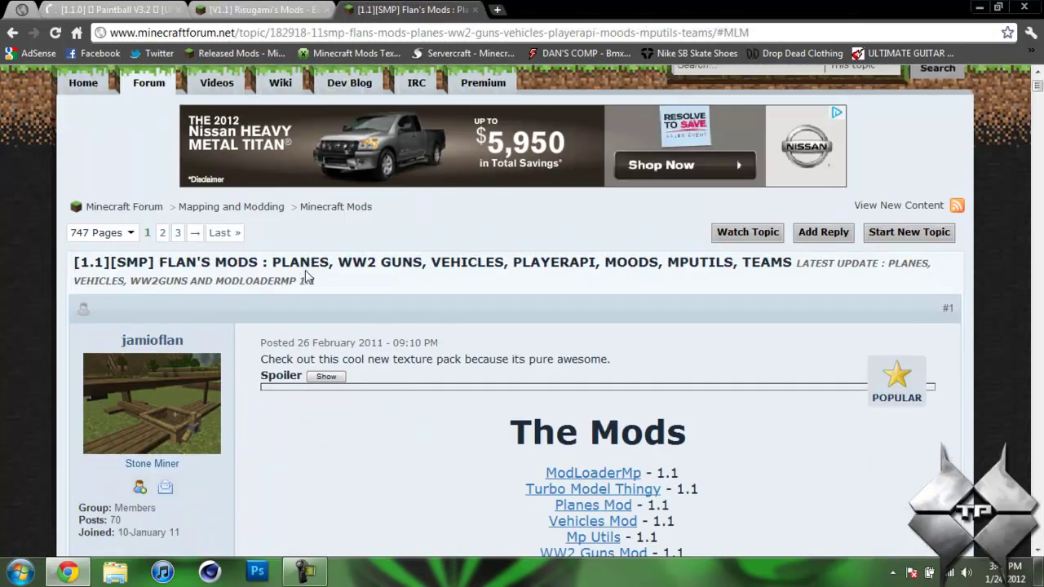
pyautogui.scroll(-1, 440, 282)
pyautogui.scroll(-1, 602, 383)
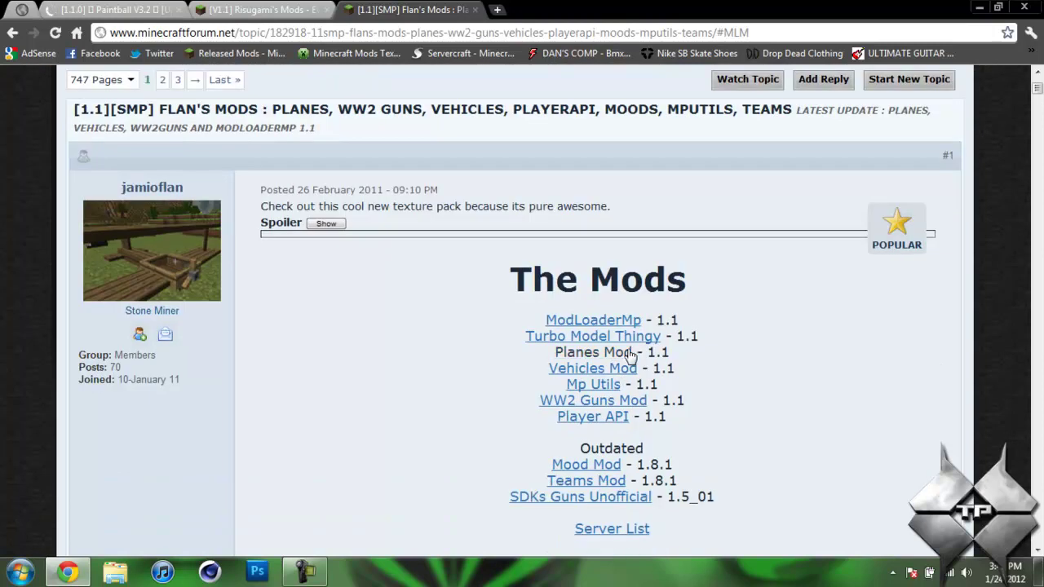
pyautogui.click(594, 323)
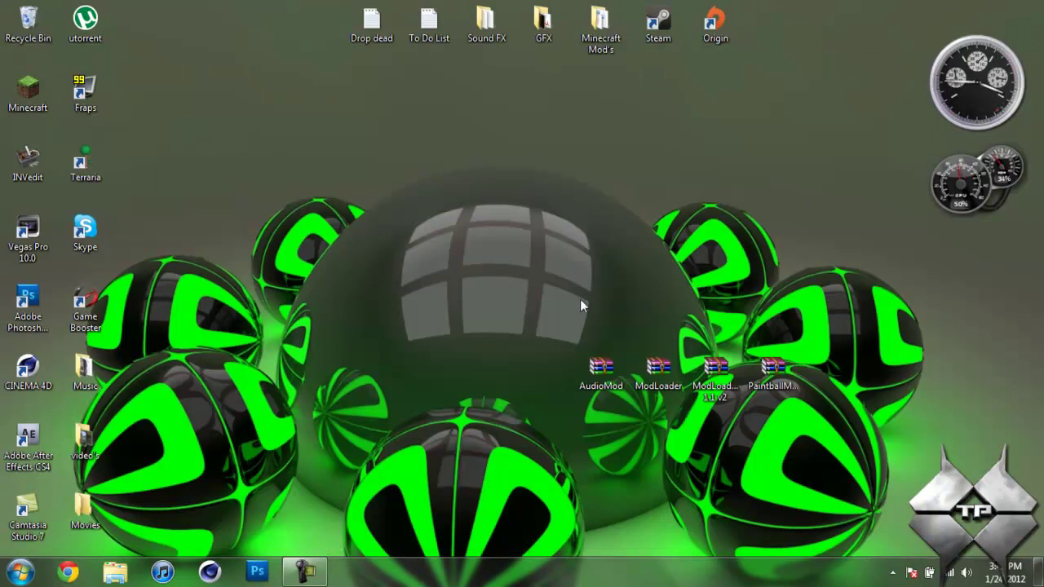
# Search Windows for %appdata%, open the Roaming folder and go to the bin folder inside .minecraft
pyautogui.click(21, 572)
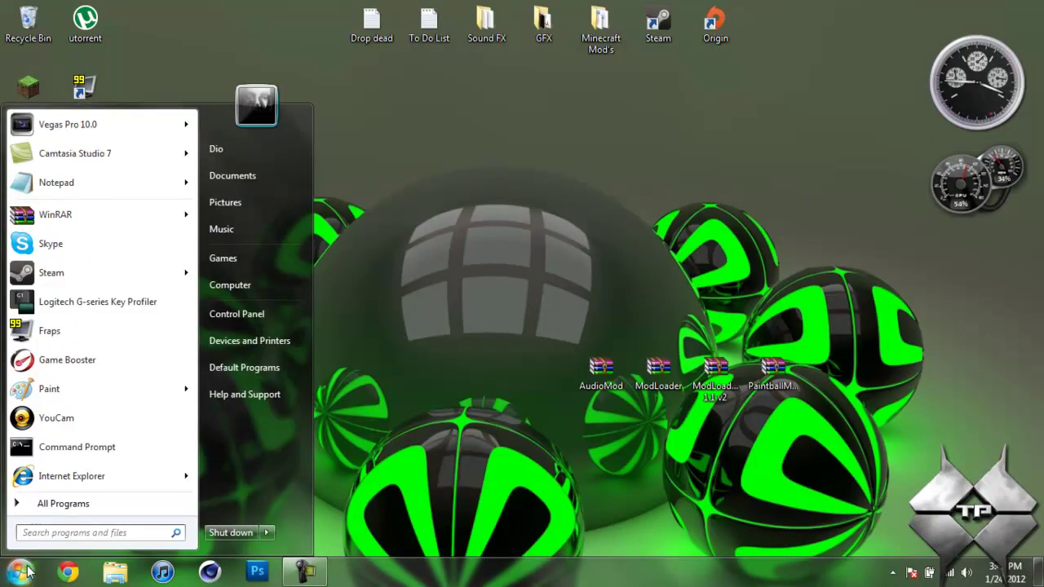
pyautogui.write('%appda')
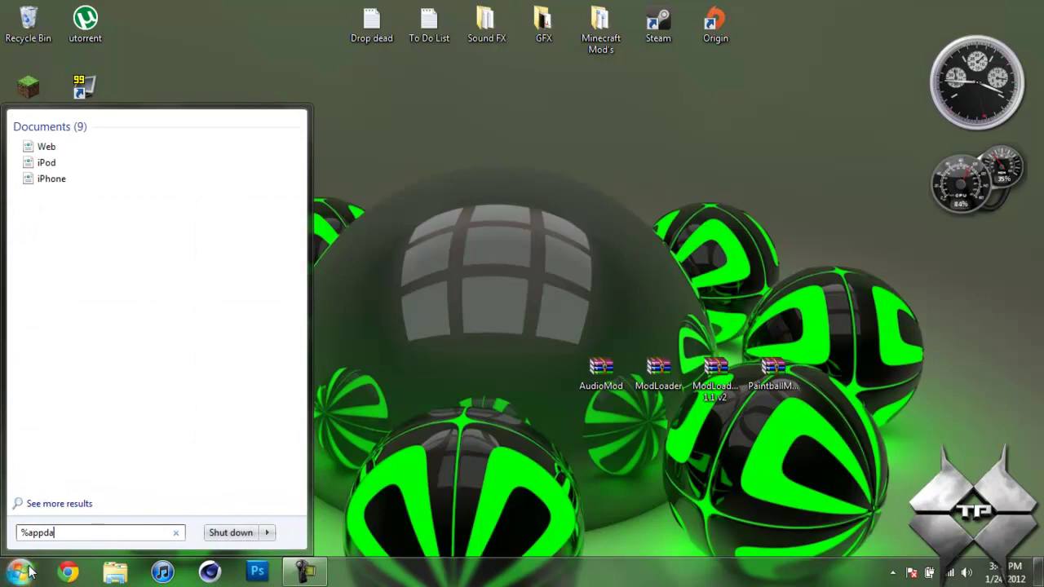
pyautogui.write('ta%')
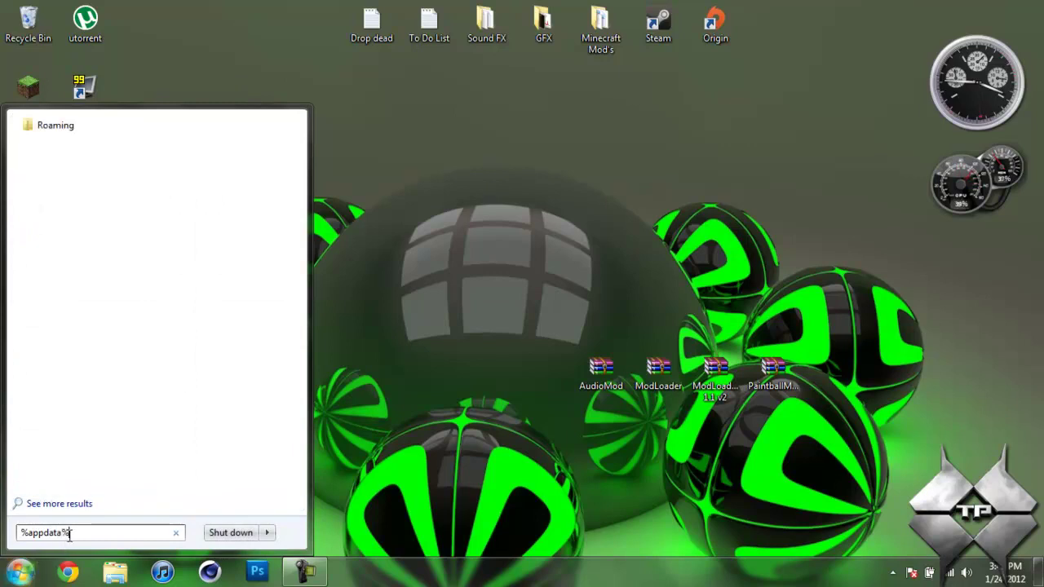
pyautogui.moveTo(69, 534); pyautogui.dragTo(17, 533)
pyautogui.click(92, 132)
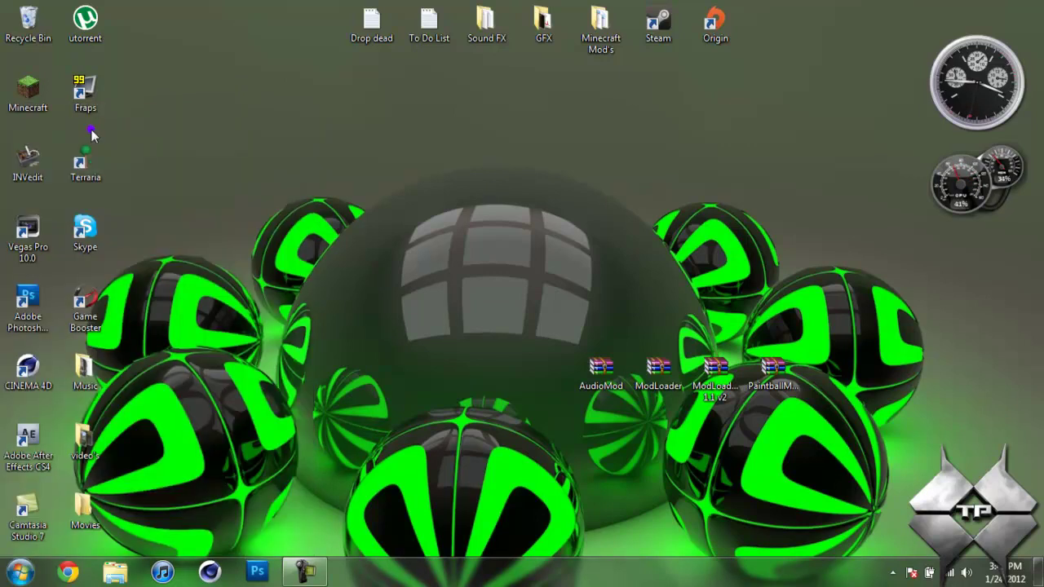
pyautogui.doubleClick(422, 223)
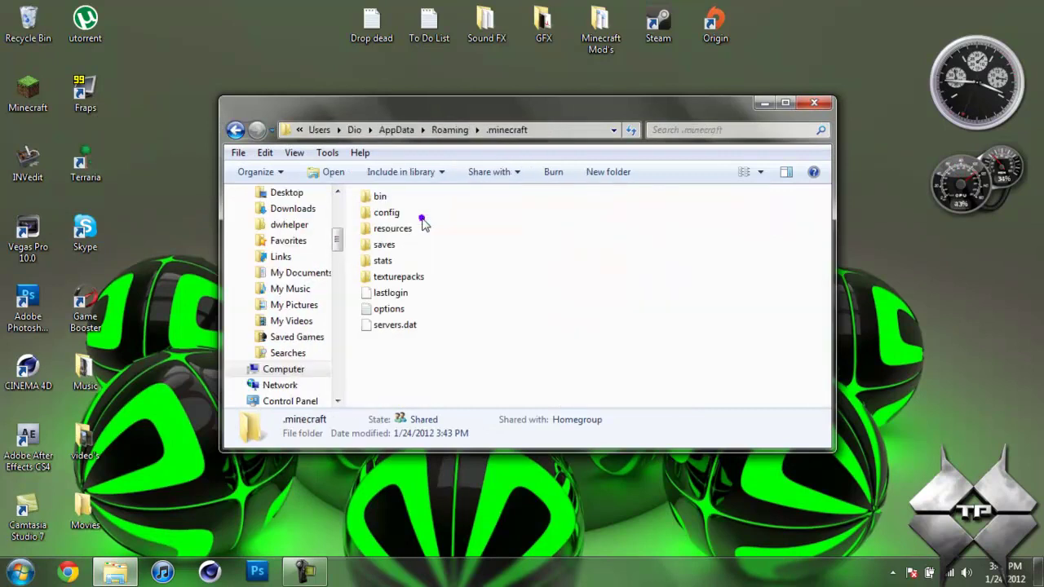
pyautogui.doubleClick(381, 198)
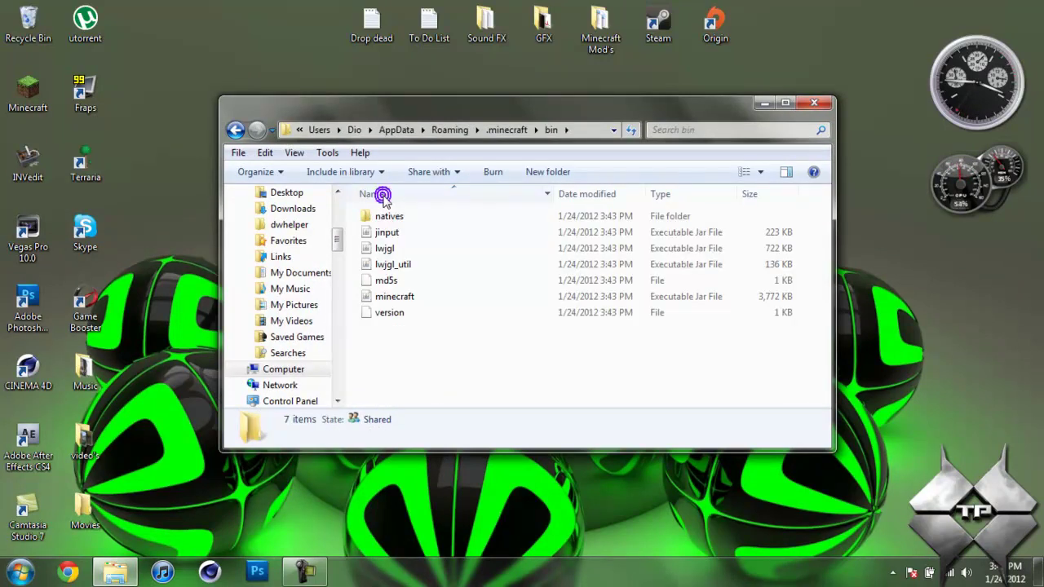
# Open the minecraft jar file with WinRAR archiver, dock it to half the screen and minimize the bin folder window
pyautogui.click(392, 299)
pyautogui.rightClick(397, 298)
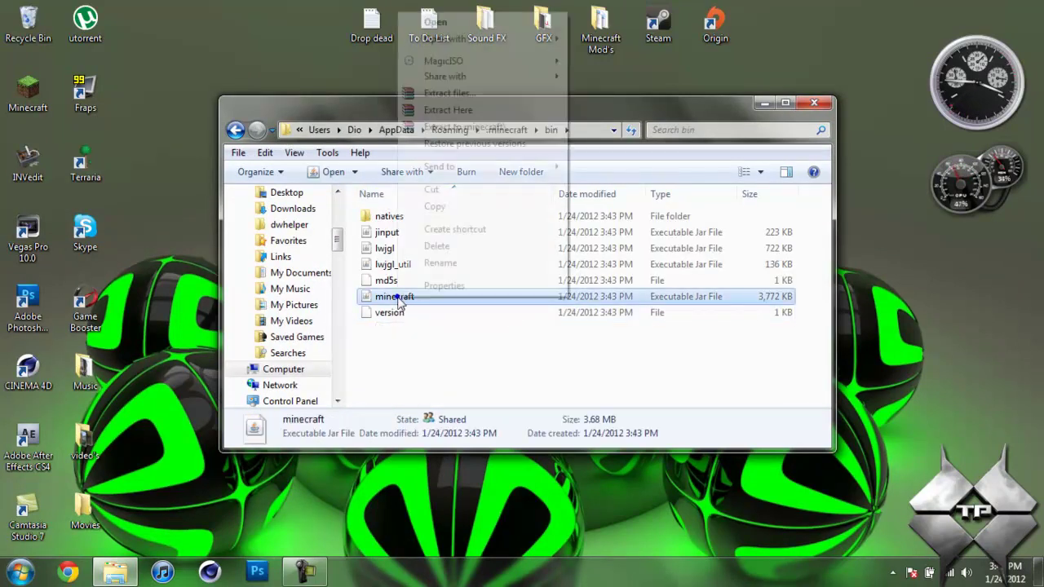
pyautogui.moveTo(506, 47)
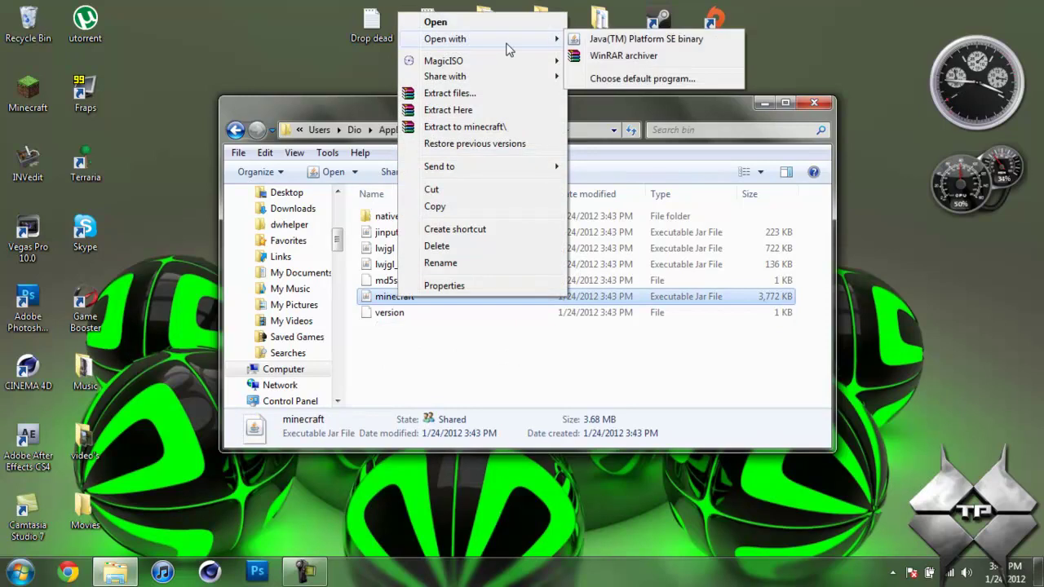
pyautogui.click(622, 58)
pyautogui.moveTo(280, 101); pyautogui.dragTo(184, 3)
pyautogui.click(647, 159)
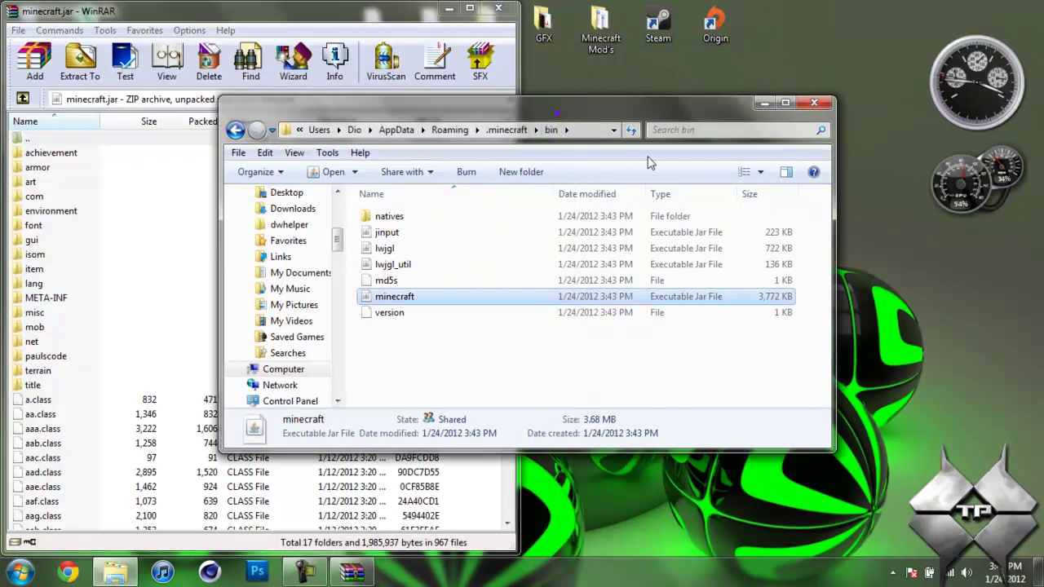
pyautogui.click(762, 104)
# Copy ibxm, paulscode and rg.class from the AudioMod archive into minecraft.jar, and close AudioMod.zip
pyautogui.doubleClick(601, 368)
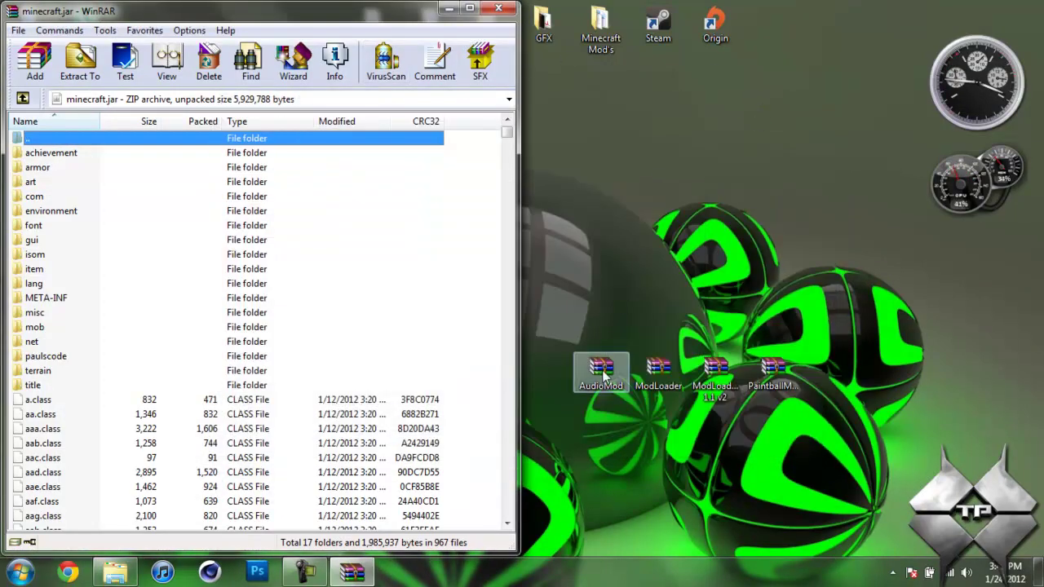
pyautogui.press('super+Right')
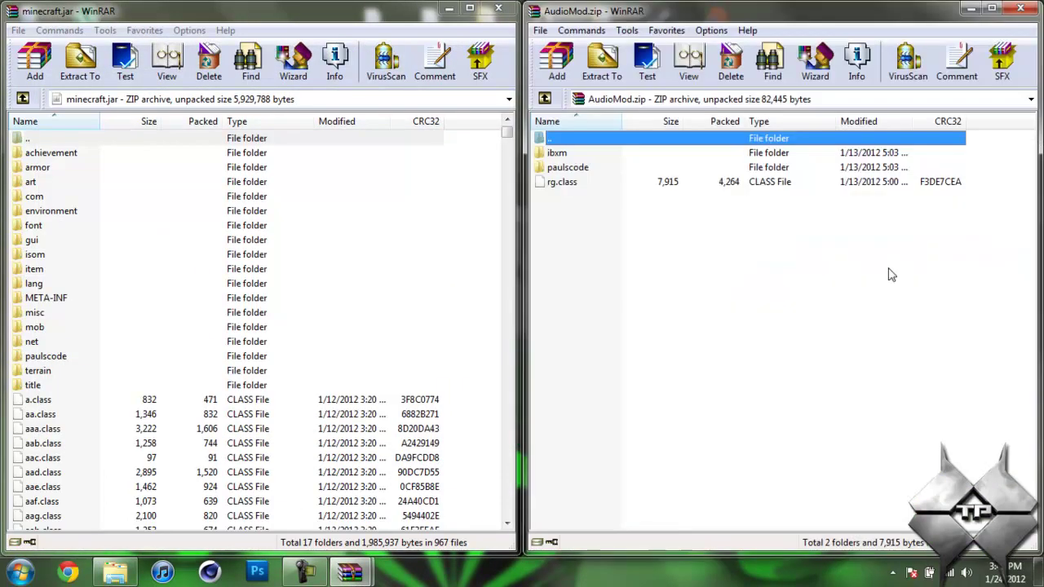
pyautogui.moveTo(718, 235); pyautogui.dragTo(330, 411)
pyautogui.click(298, 405)
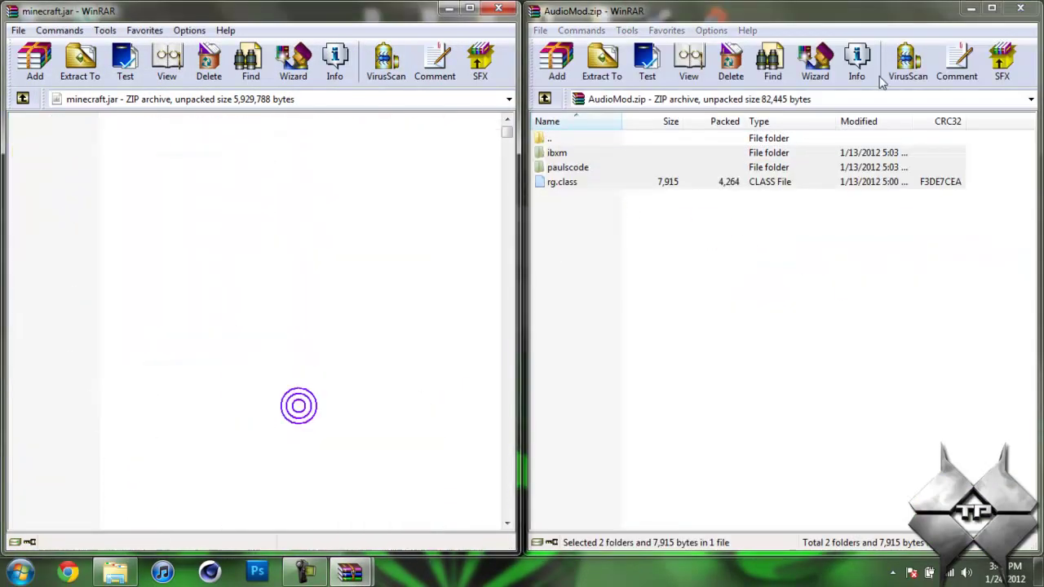
pyautogui.click(1020, 8)
# Copy all class files from the ModLoader archive into minecraft.jar, and close ModLoader.zip
pyautogui.doubleClick(649, 369)
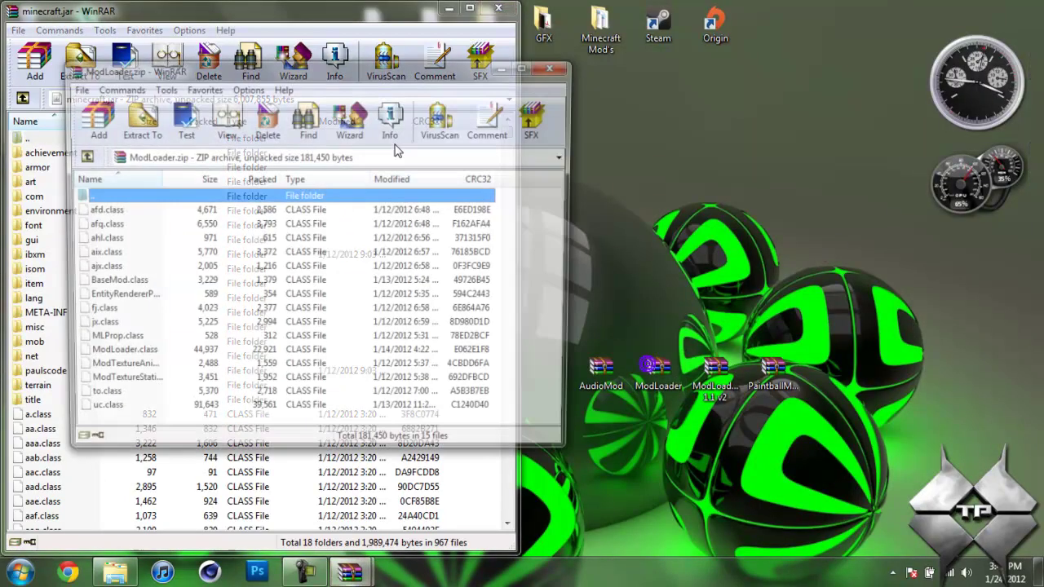
pyautogui.press('super+Right')
pyautogui.moveTo(696, 366); pyautogui.dragTo(611, 163)
pyautogui.moveTo(696, 276); pyautogui.dragTo(320, 427)
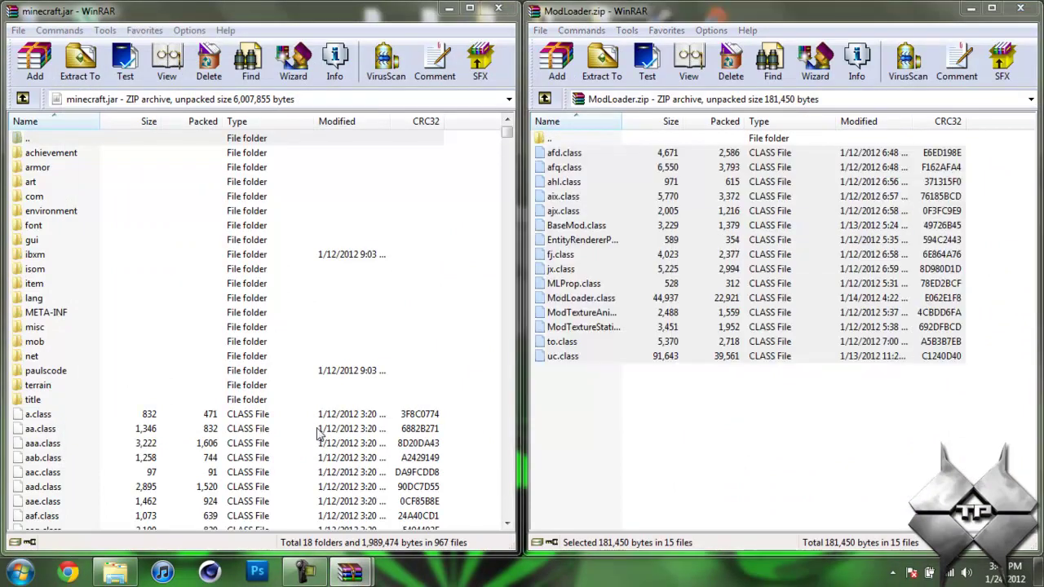
pyautogui.click(276, 407)
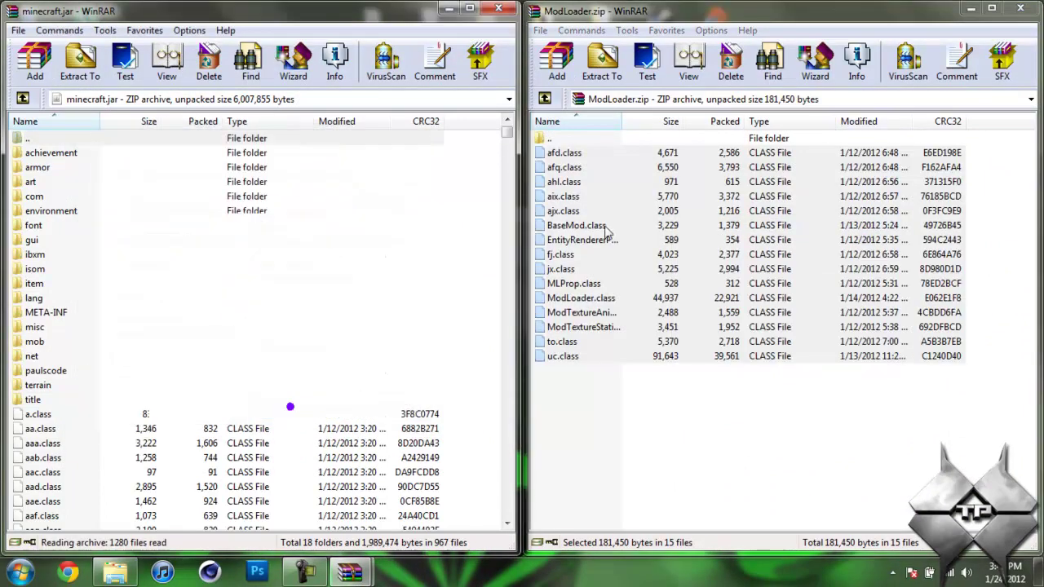
pyautogui.click(1020, 8)
# Copy all class files from the ModLoaderMp 1.1 v2 archive into minecraft.jar, and close the ModLoaderMp archive
pyautogui.doubleClick(716, 371)
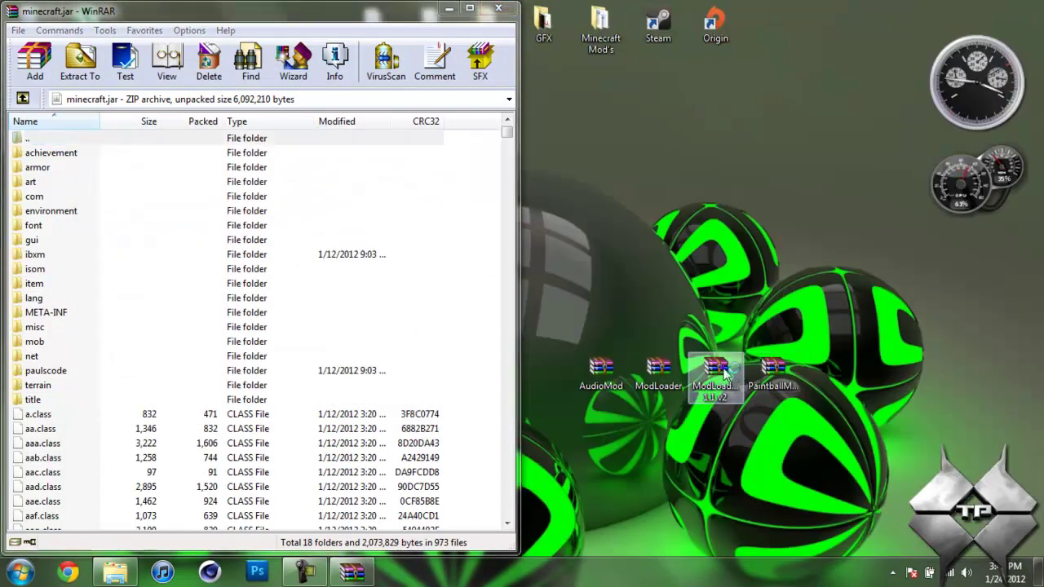
pyautogui.moveTo(350, 84); pyautogui.dragTo(1043, 158)
pyautogui.moveTo(663, 336); pyautogui.dragTo(613, 157)
pyautogui.moveTo(705, 234); pyautogui.dragTo(275, 261)
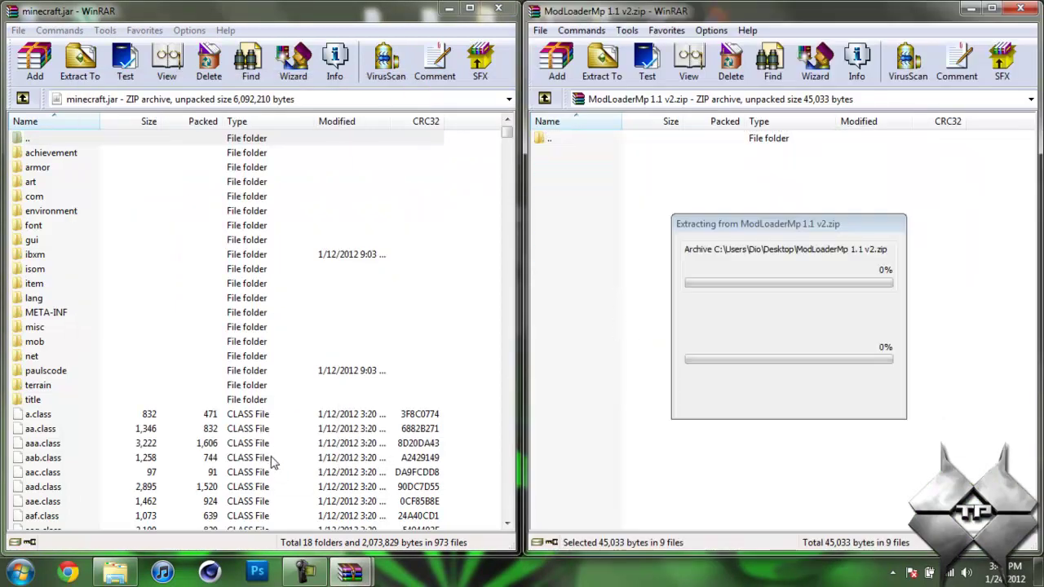
pyautogui.click(276, 410)
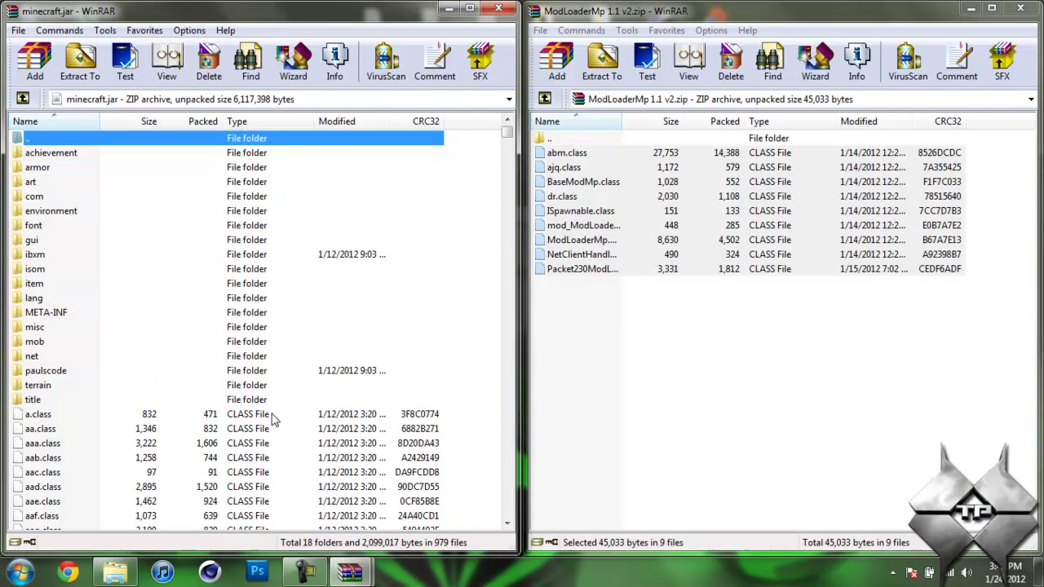
pyautogui.click(1019, 8)
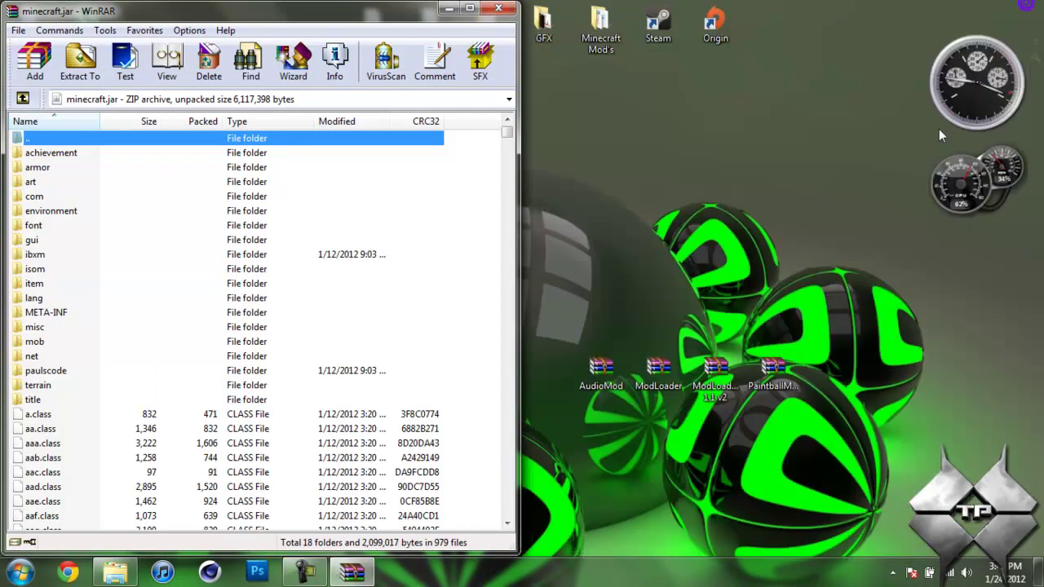
# Delete the META-INF folder from minecraft.jar and close the archive
pyautogui.click(46, 316)
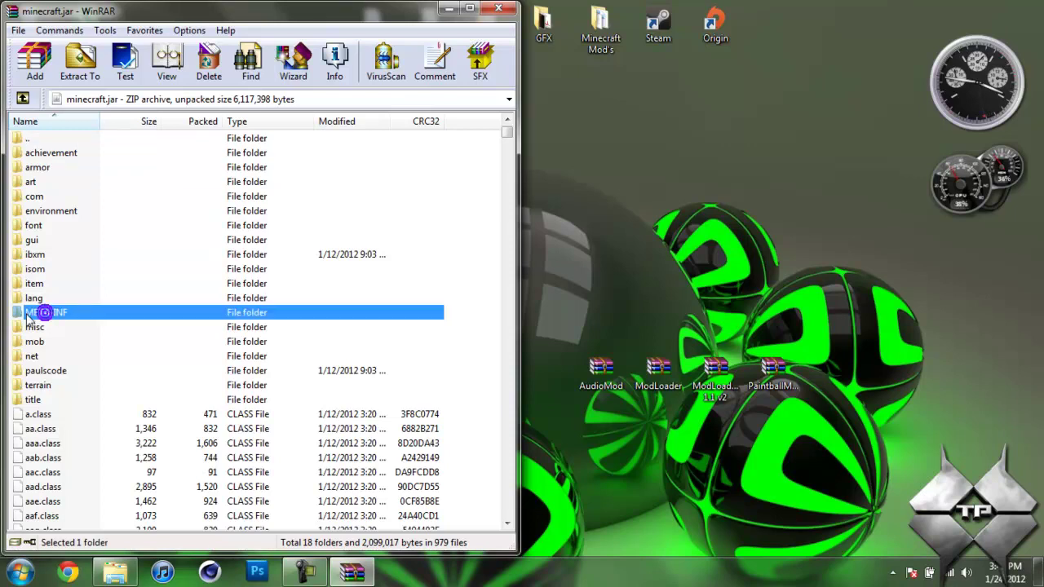
pyautogui.rightClick(39, 312)
pyautogui.click(82, 120)
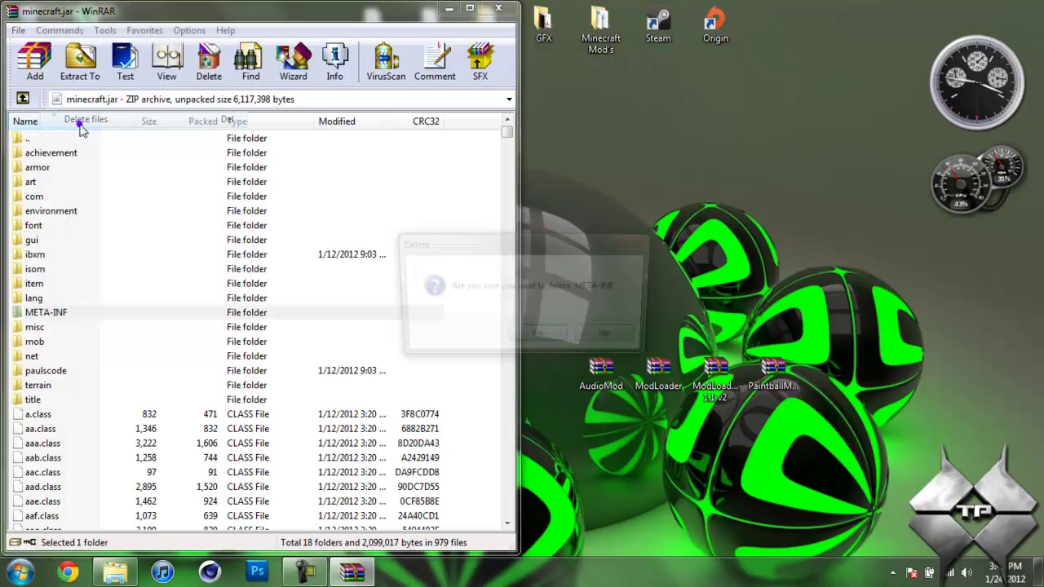
pyautogui.click(545, 342)
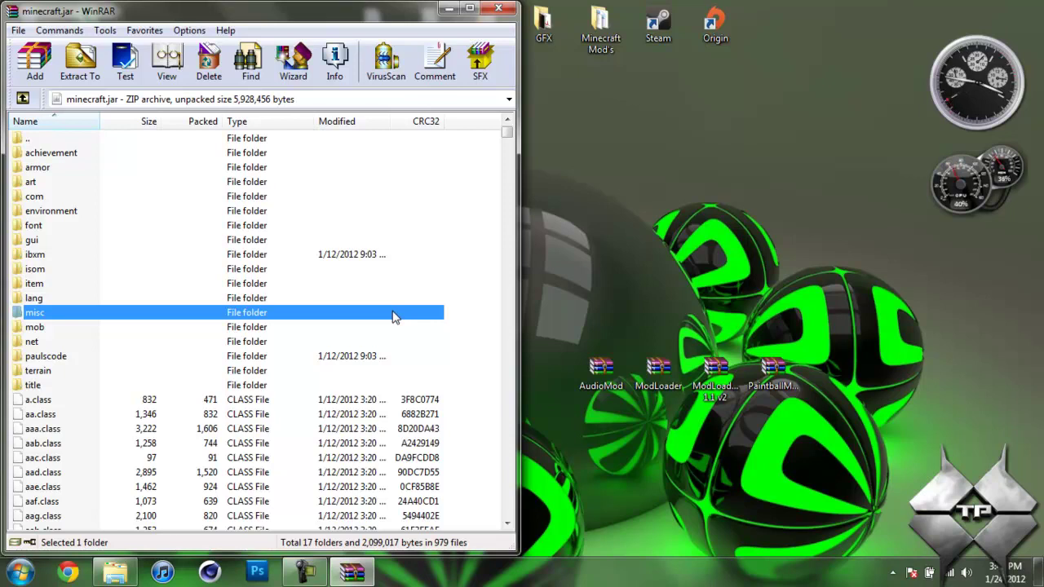
pyautogui.click(500, 9)
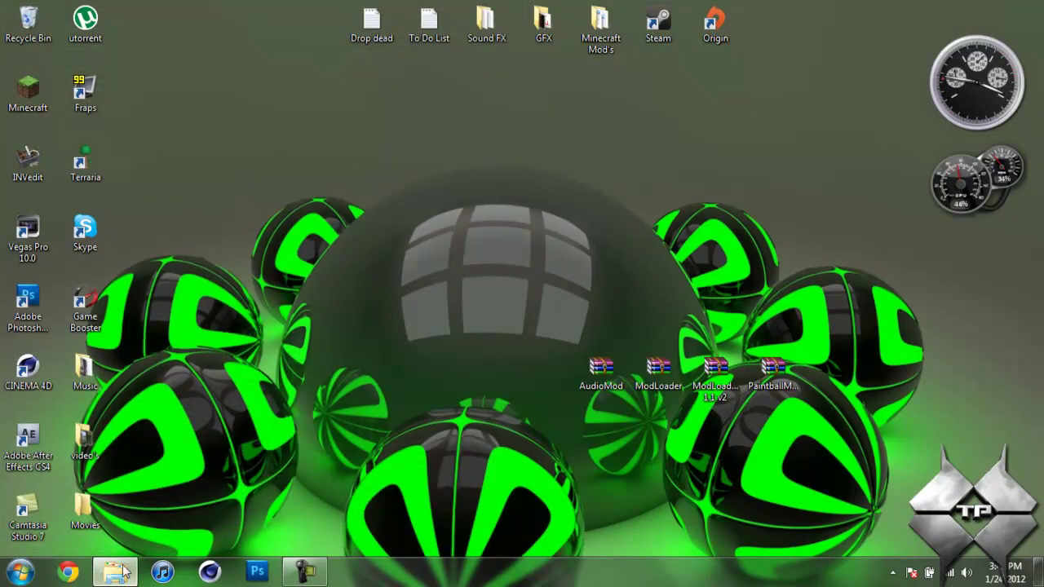
# Restore the bin folder window, dock it to half the screen and go back to the .minecraft folder
pyautogui.click(115, 571)
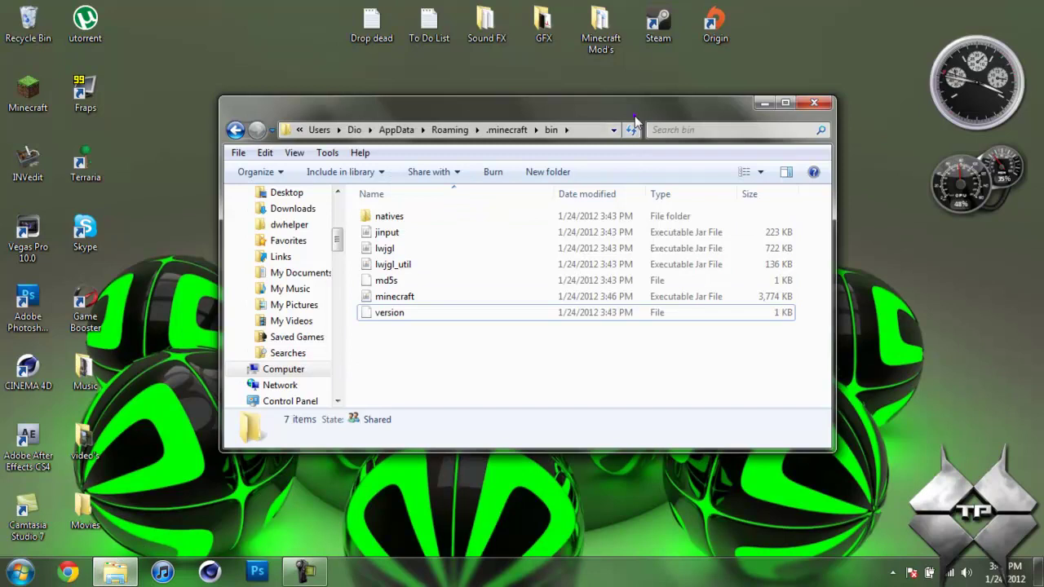
pyautogui.moveTo(629, 110); pyautogui.dragTo(1, 49)
pyautogui.click(17, 35)
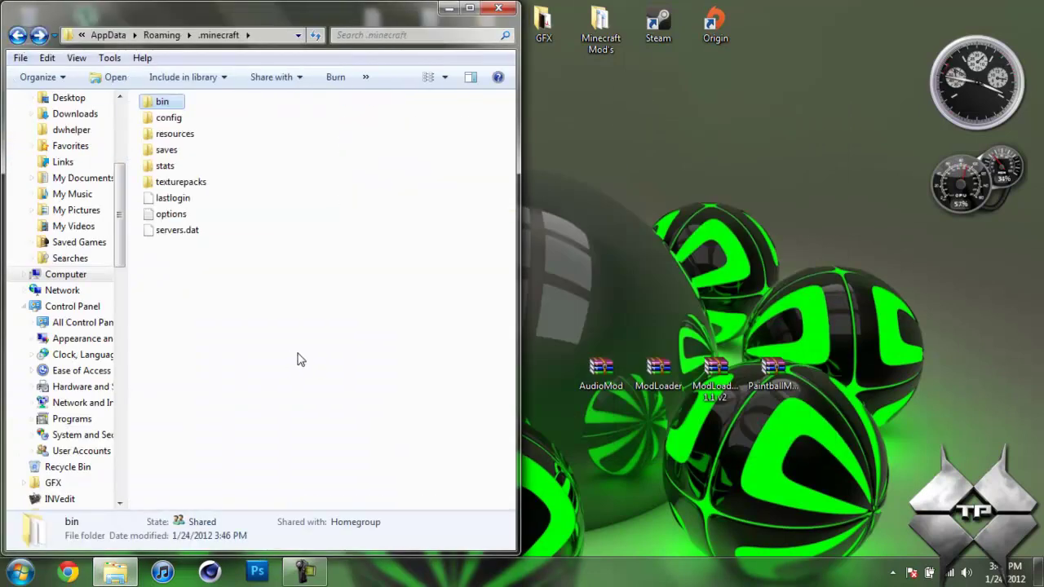
pyautogui.click(236, 310)
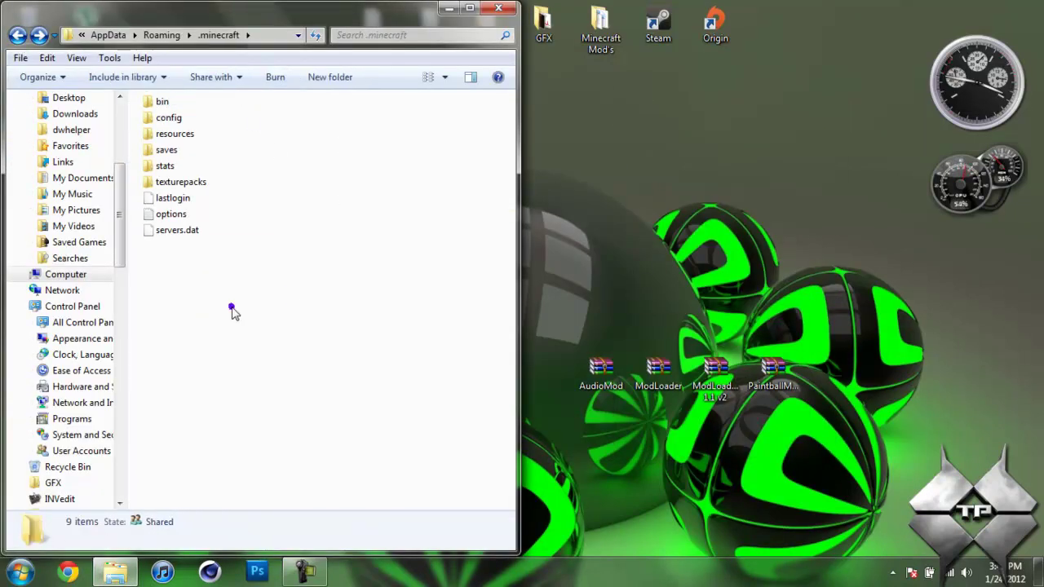
# Copy the mods and resources folders from PaintballModClient.zip into .minecraft, merging the existing resources folder, and close both windows
pyautogui.doubleClick(773, 369)
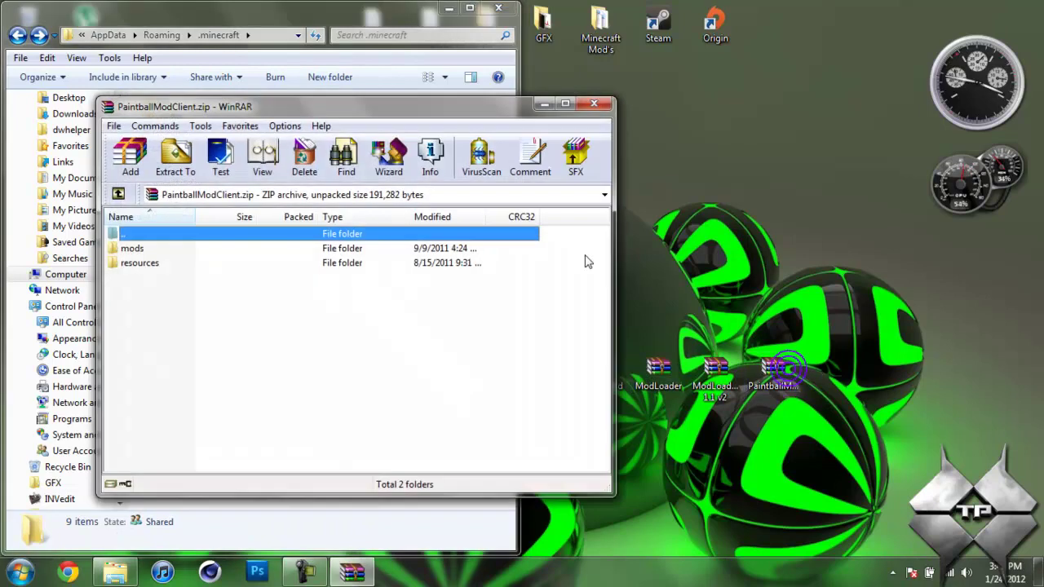
pyautogui.moveTo(445, 109); pyautogui.dragTo(1042, 114)
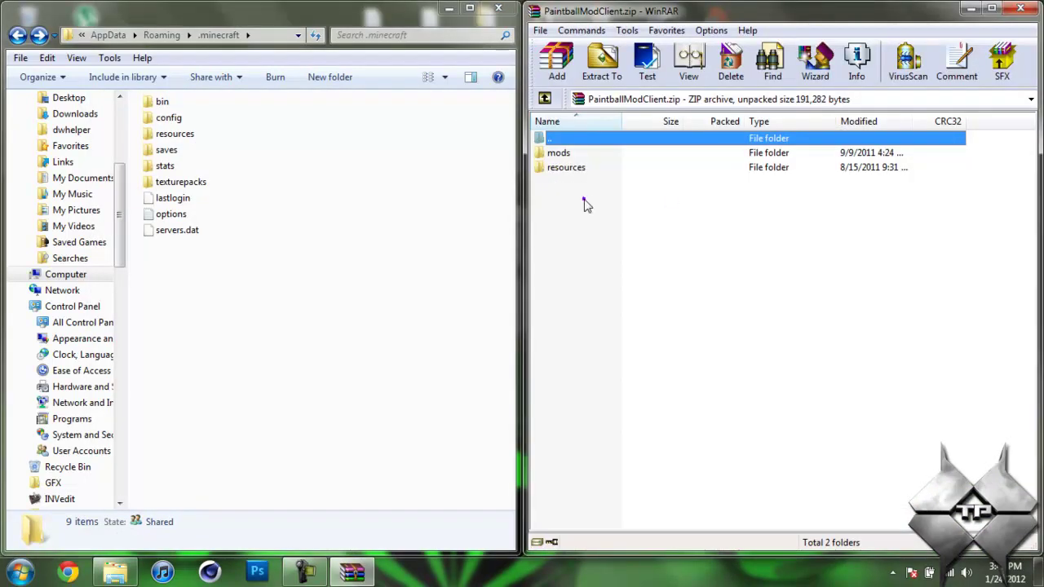
pyautogui.moveTo(583, 198); pyautogui.dragTo(195, 320)
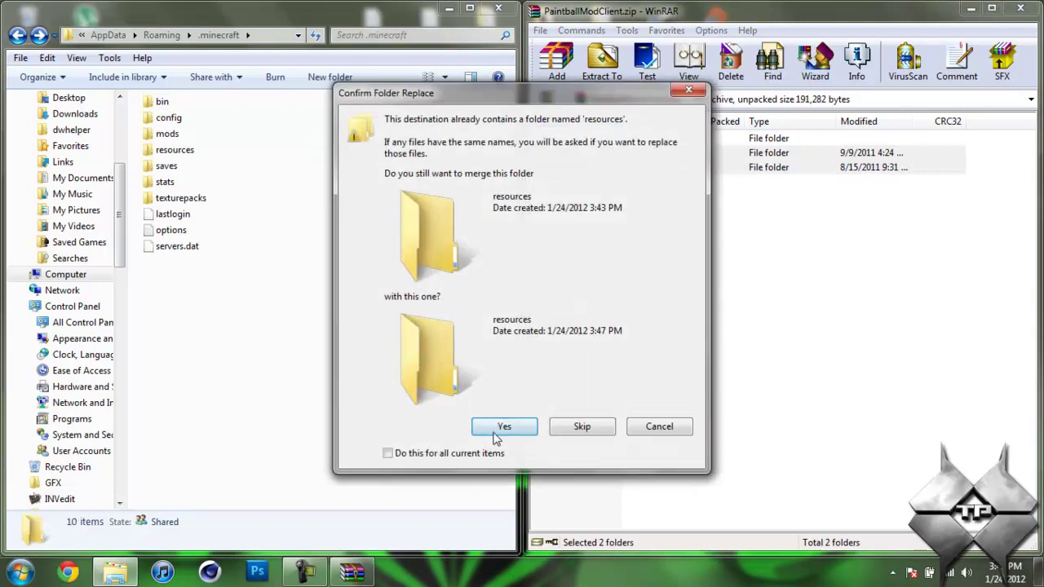
pyautogui.click(503, 427)
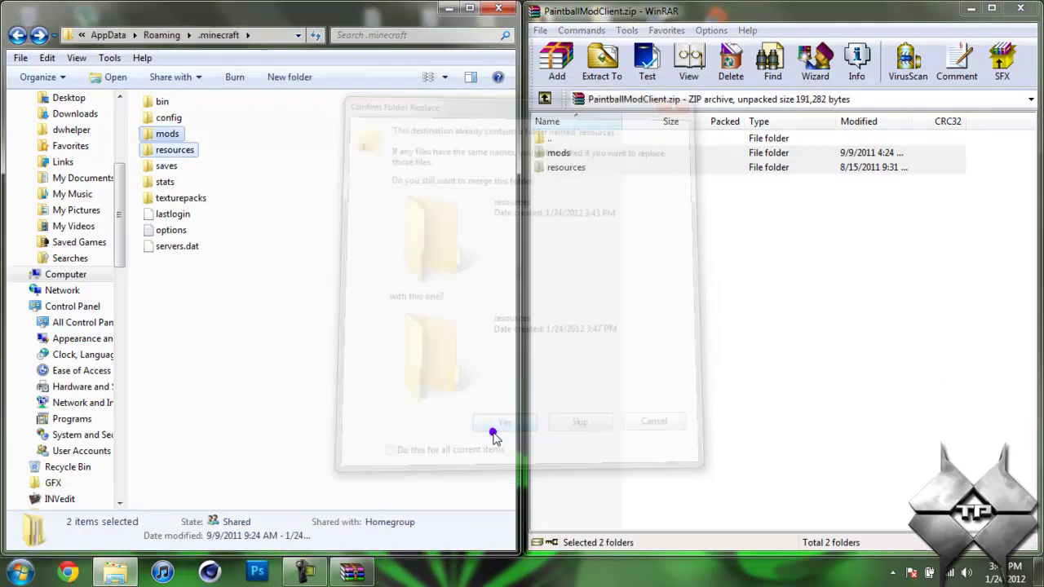
pyautogui.click(496, 10)
pyautogui.click(1024, 8)
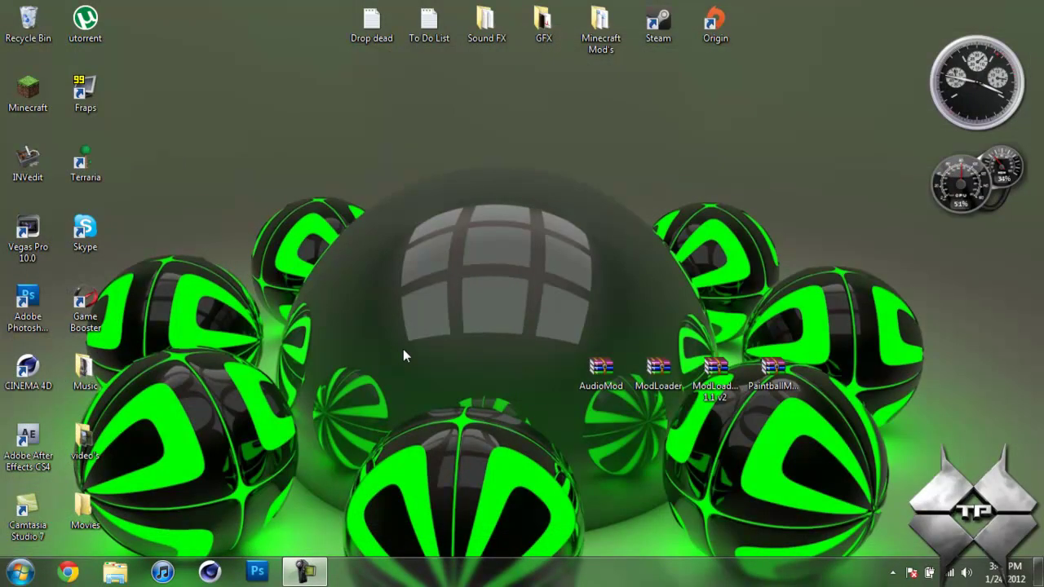
pyautogui.click(304, 572)
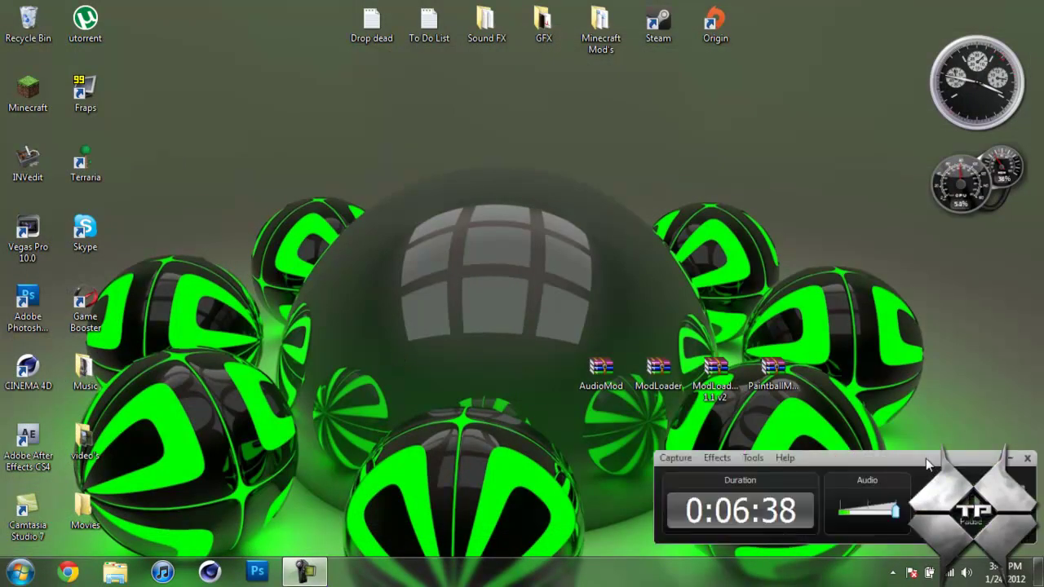